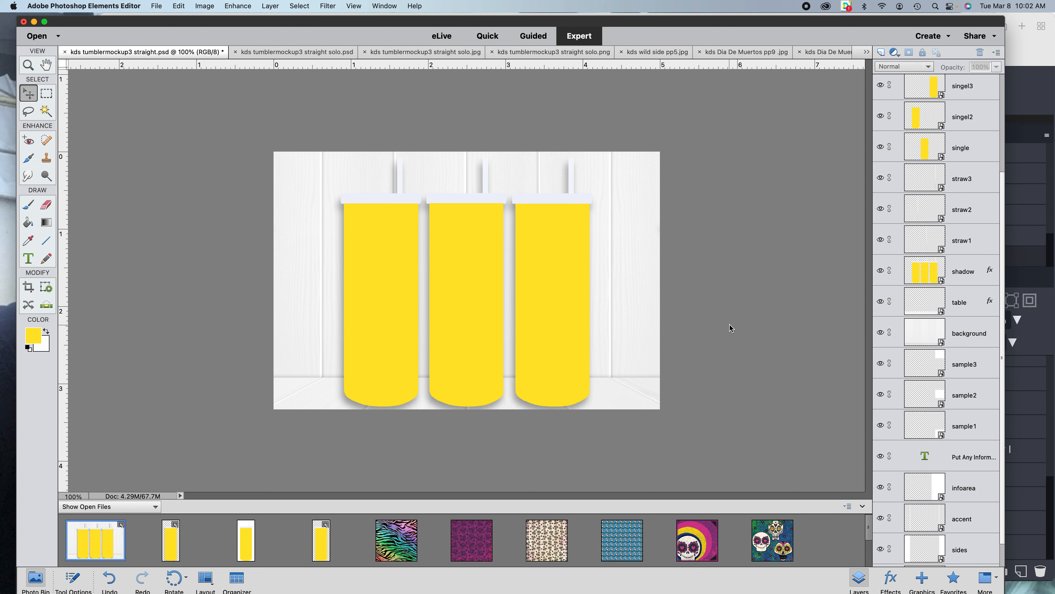
Hide the background layer and the alternatebackground layer of the tumbler mockup
{"action": "scroll", "coordinate": [923, 407], "scroll_direction": "down", "scroll_amount": 1}
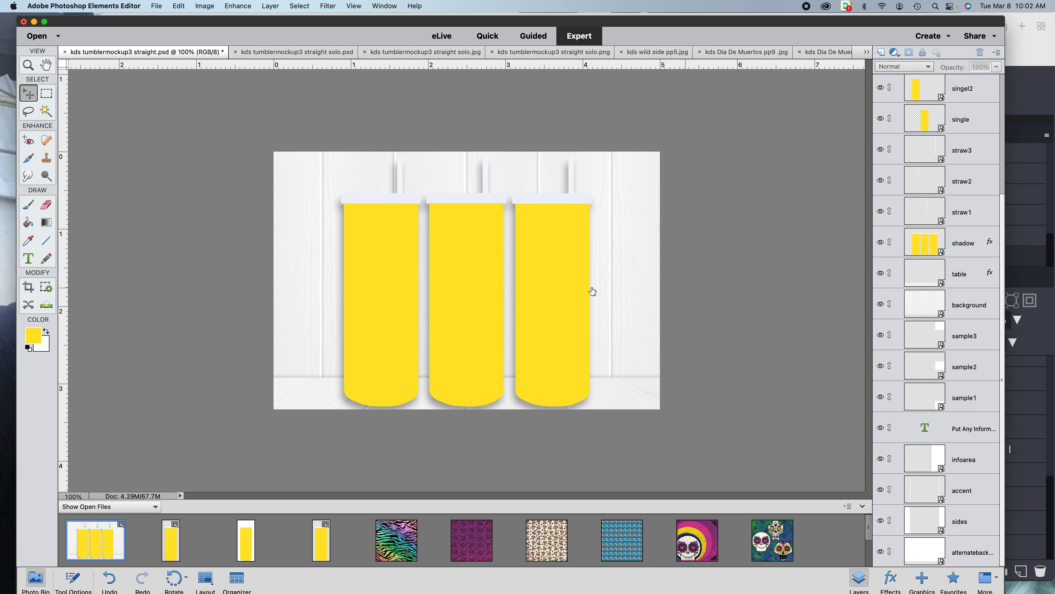
{"action": "left_click", "coordinate": [625, 287]}
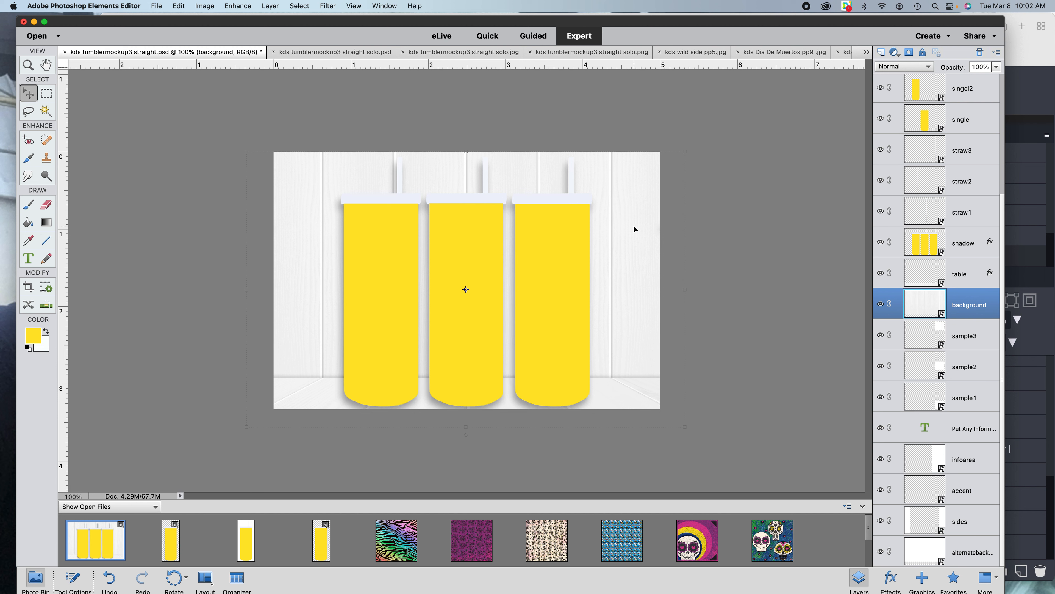
{"action": "left_click", "coordinate": [880, 305]}
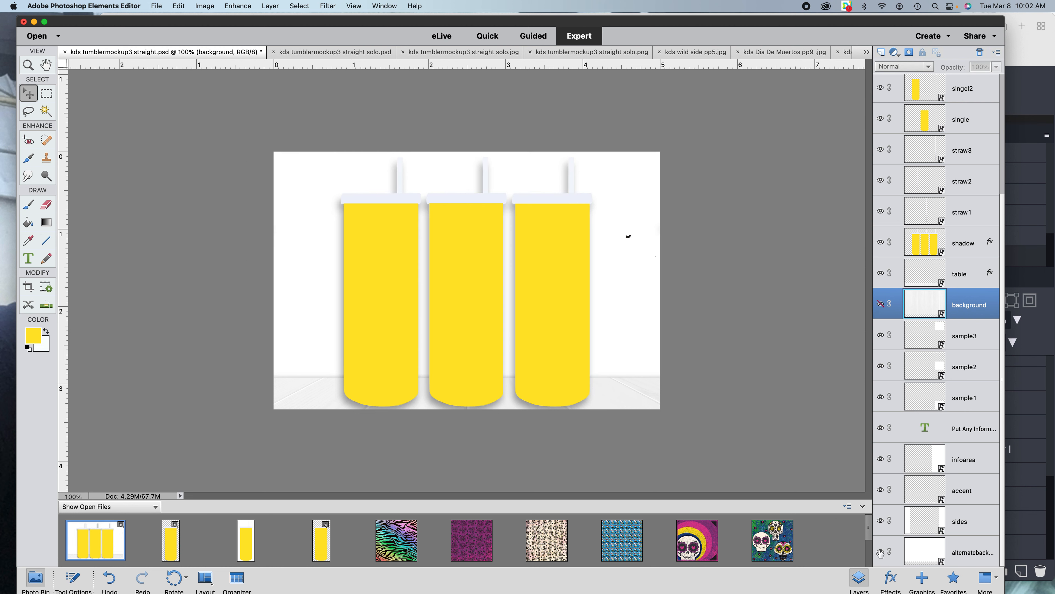
{"action": "left_click", "coordinate": [952, 552]}
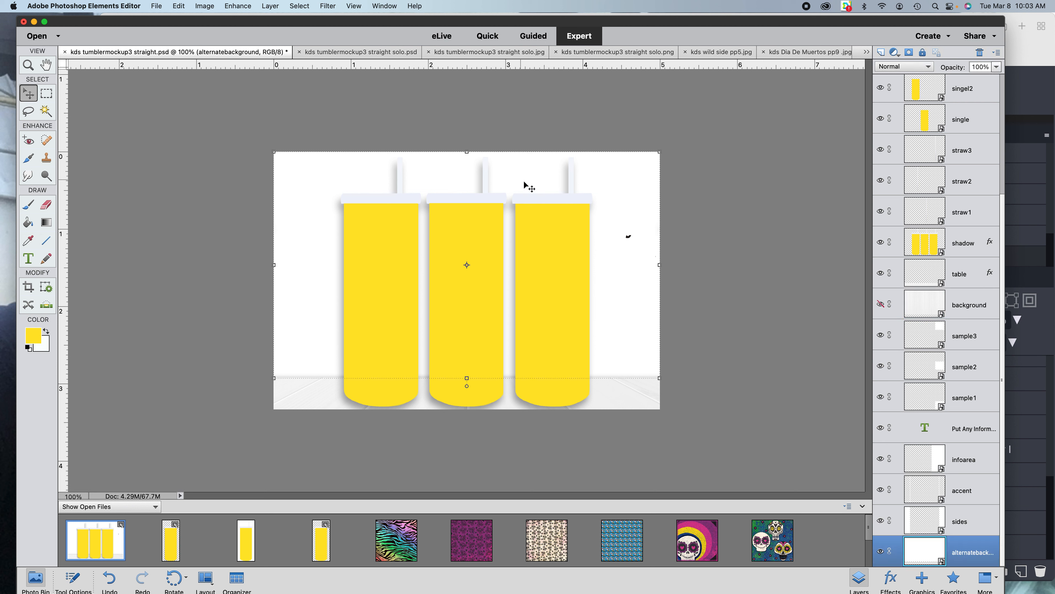
{"action": "left_click", "coordinate": [880, 551]}
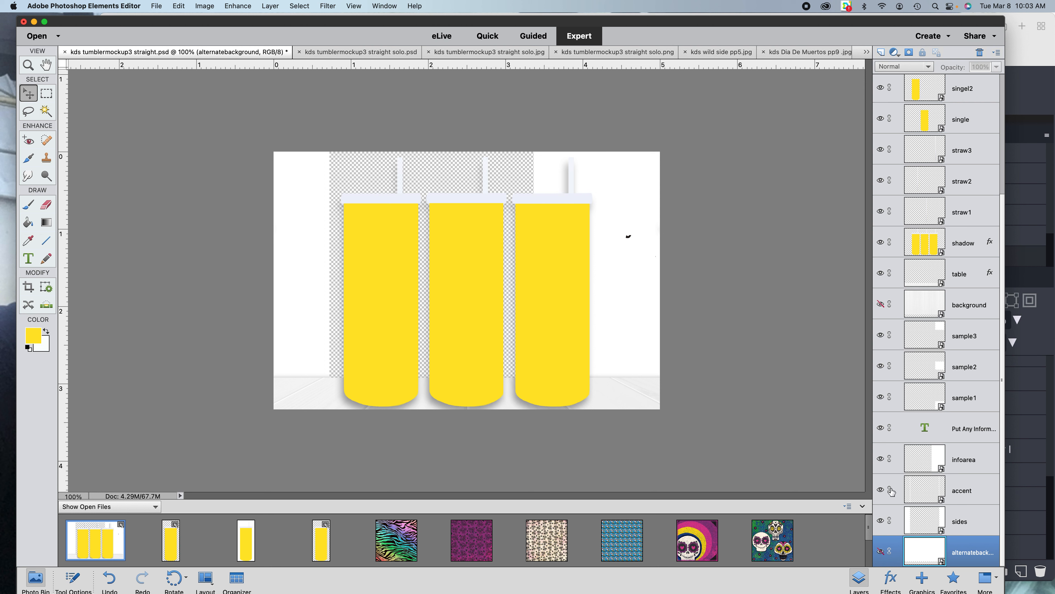
Hide the infoarea, accent, sides, information text and table layers
{"action": "left_click", "coordinate": [881, 460]}
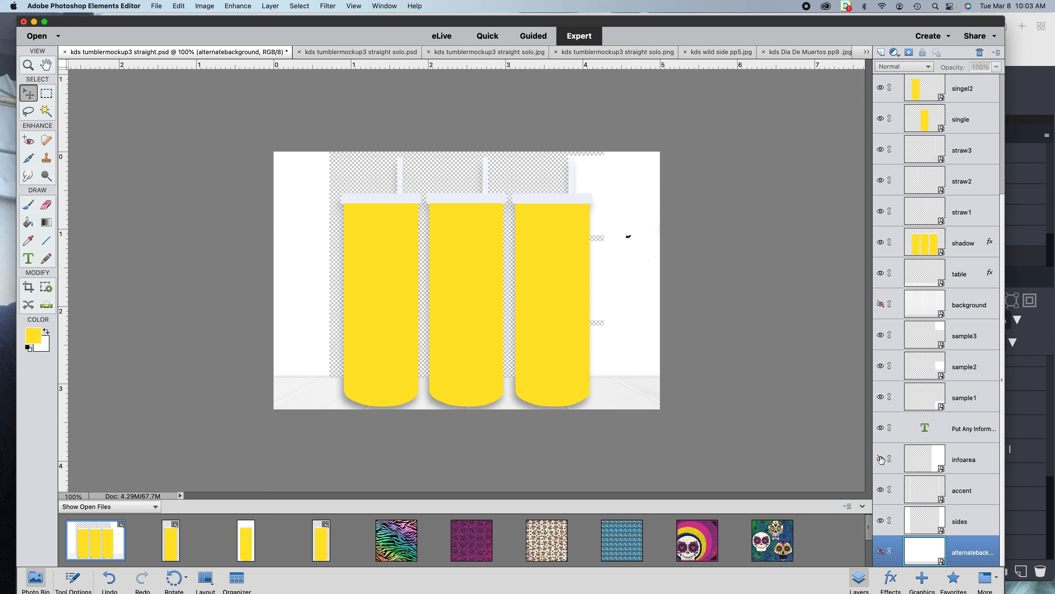
{"action": "left_click", "coordinate": [881, 490]}
{"action": "left_click", "coordinate": [881, 520]}
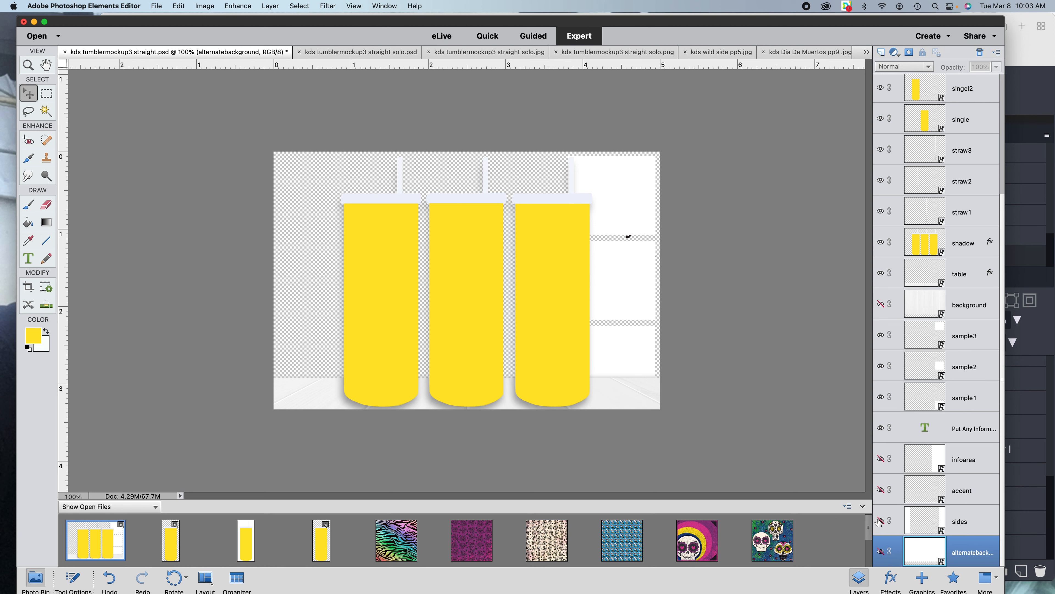
{"action": "left_click", "coordinate": [881, 428]}
{"action": "left_click", "coordinate": [880, 275]}
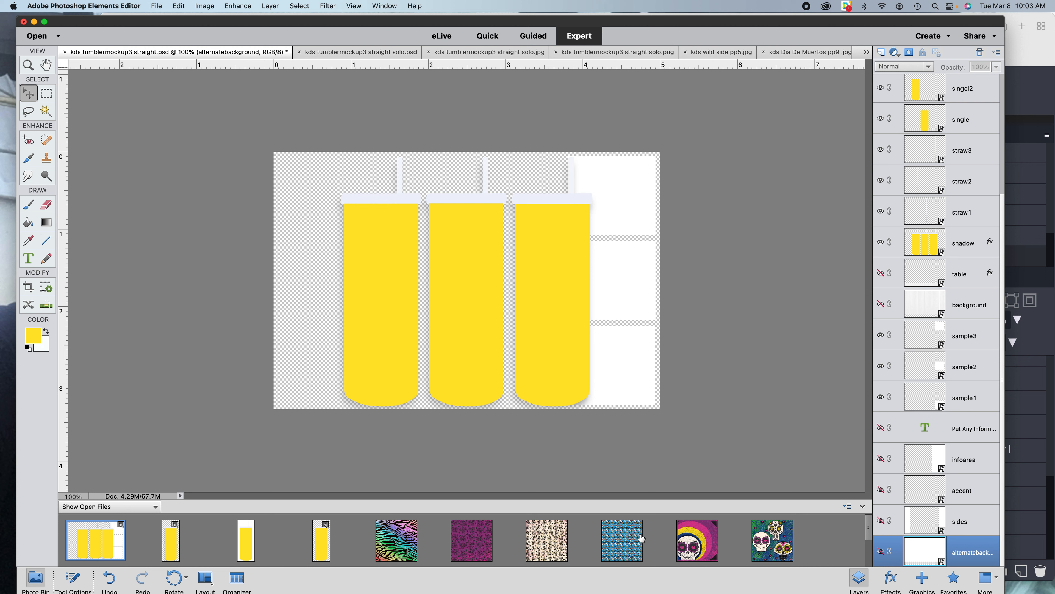
Add the kds dia de muertos pp12.jpg pattern above the sample3 layer and clip it to that layer
{"action": "left_click_drag", "start_coordinate": [755, 540], "coordinate": [622, 211]}
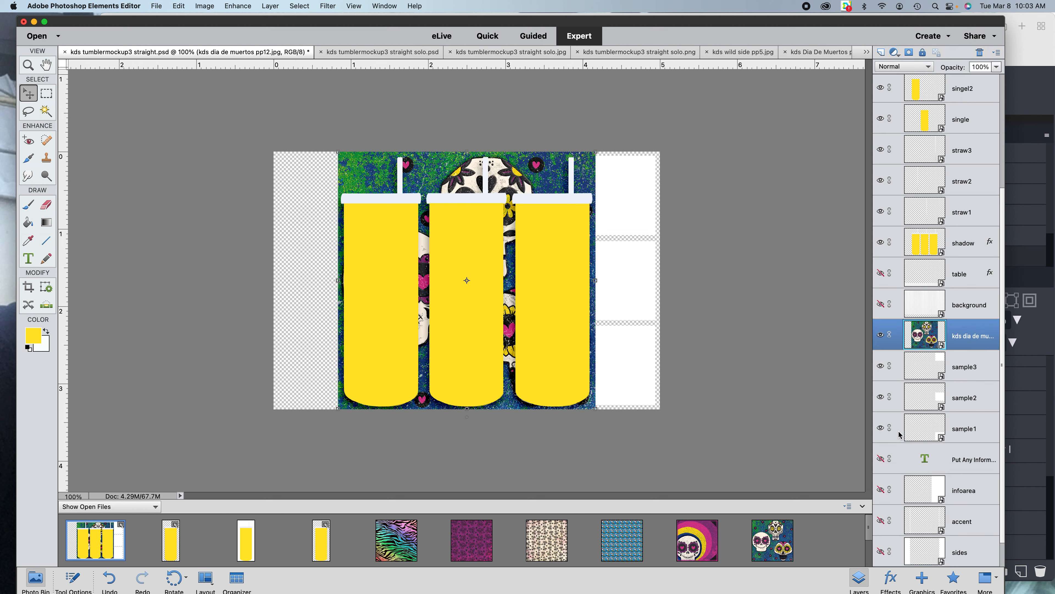
{"action": "right_click", "coordinate": [957, 341]}
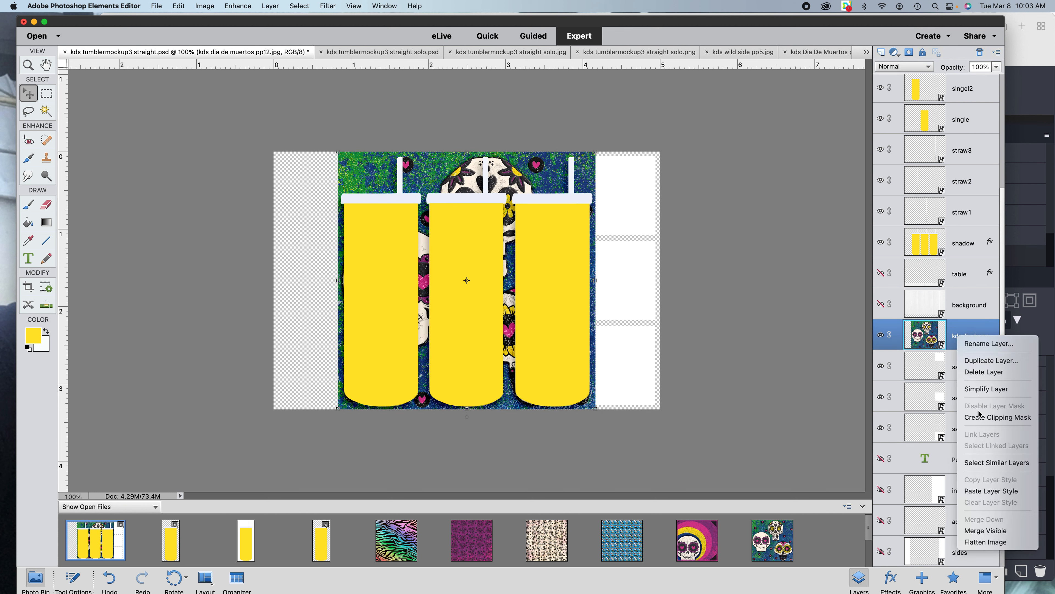
{"action": "left_click", "coordinate": [998, 417]}
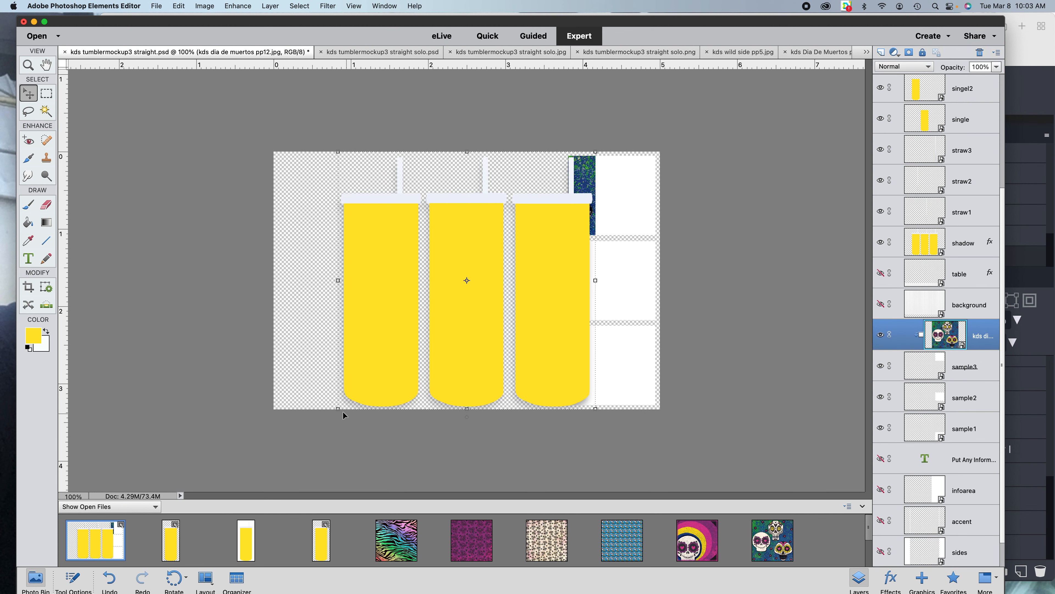
Scale the pp12 skull pattern down proportionally and position it to fill the upper sample box
{"action": "left_click_drag", "start_coordinate": [337, 409], "coordinate": [486, 260]}
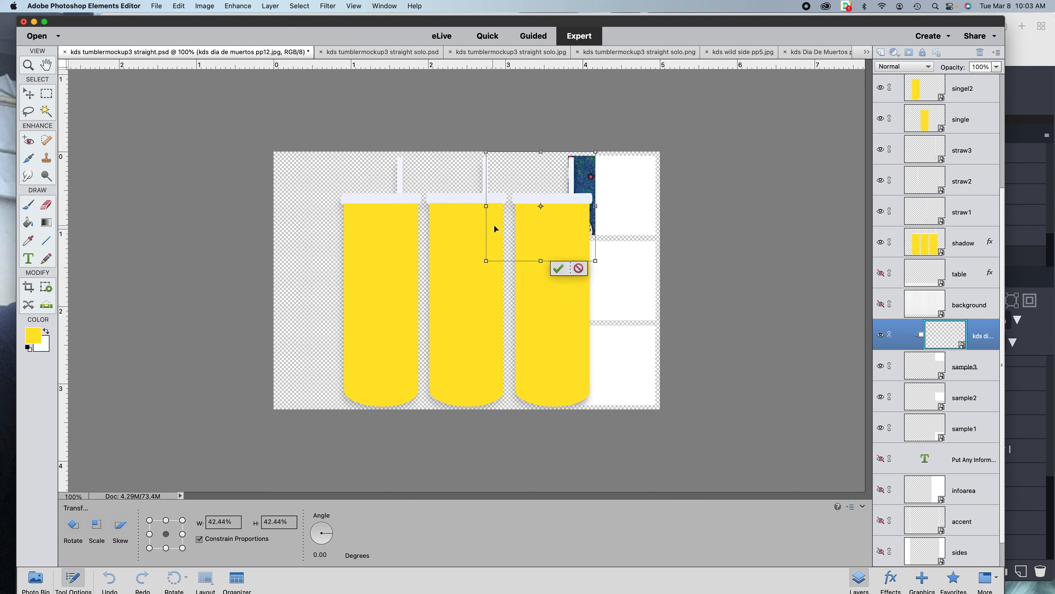
{"action": "left_click_drag", "start_coordinate": [584, 184], "coordinate": [655, 184]}
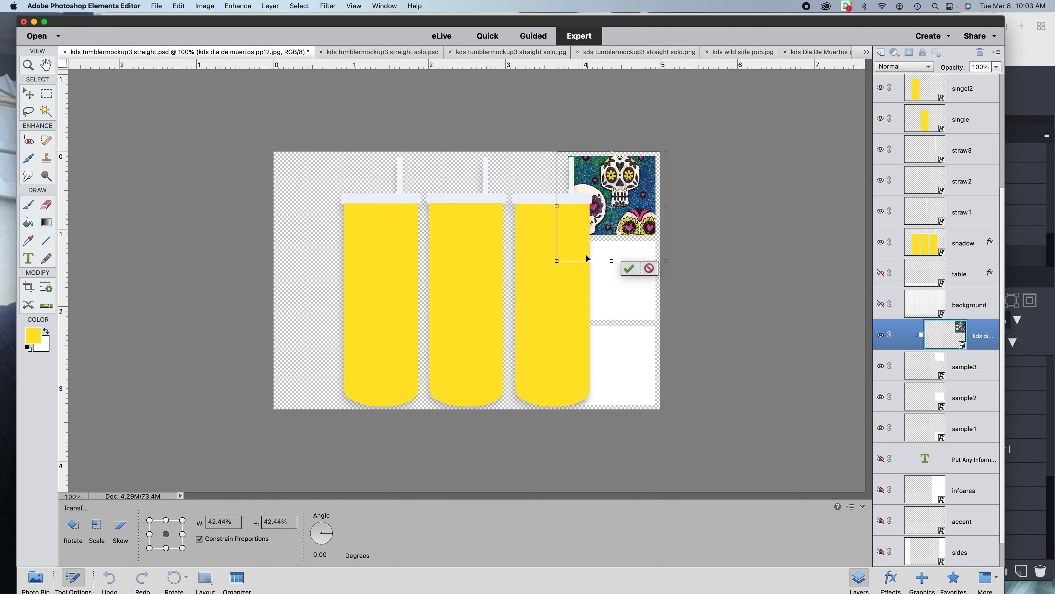
{"action": "left_click_drag", "start_coordinate": [557, 259], "coordinate": [570, 247]}
{"action": "left_click_drag", "start_coordinate": [632, 201], "coordinate": [626, 204]}
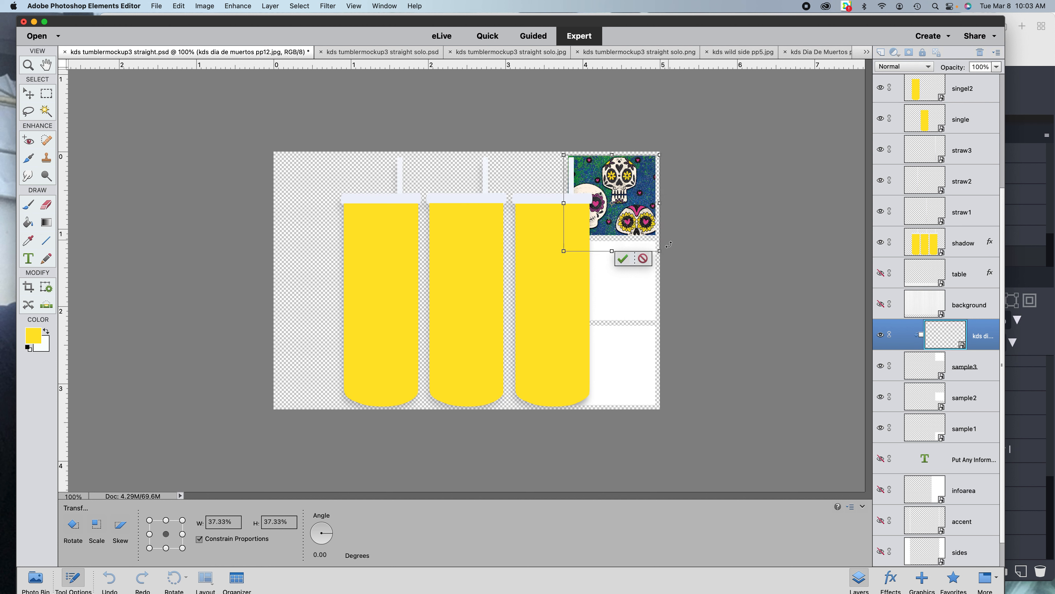
{"action": "left_click_drag", "start_coordinate": [660, 251], "coordinate": [629, 225]}
{"action": "left_click", "coordinate": [615, 252]}
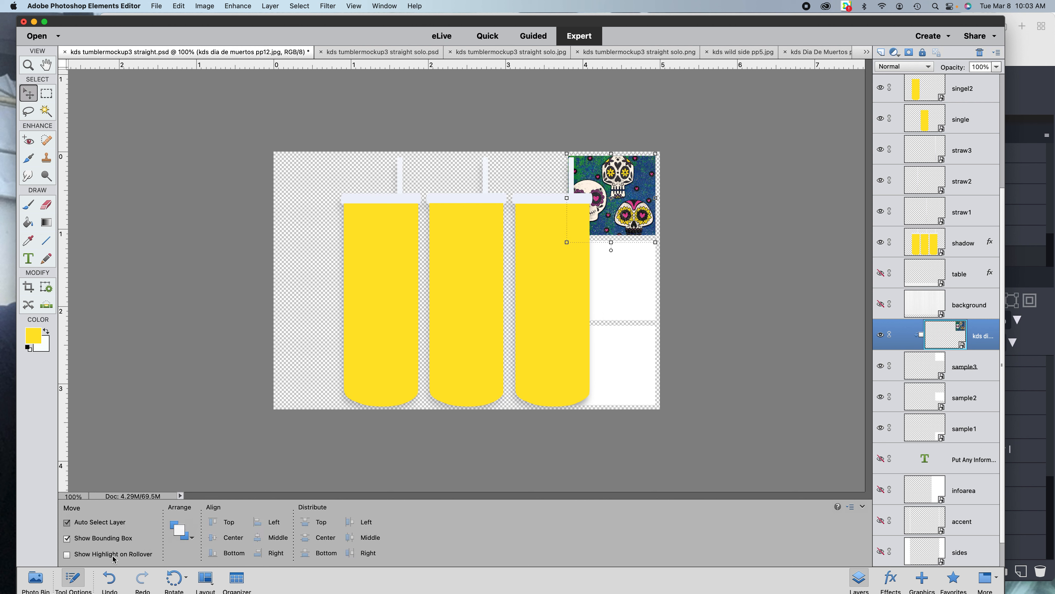
Add the kds Dia De Muertos pp10.jpg pattern over the middle sample box and clip it to the sample2 layer
{"action": "left_click", "coordinate": [44, 581]}
{"action": "left_click_drag", "start_coordinate": [551, 544], "coordinate": [621, 258]}
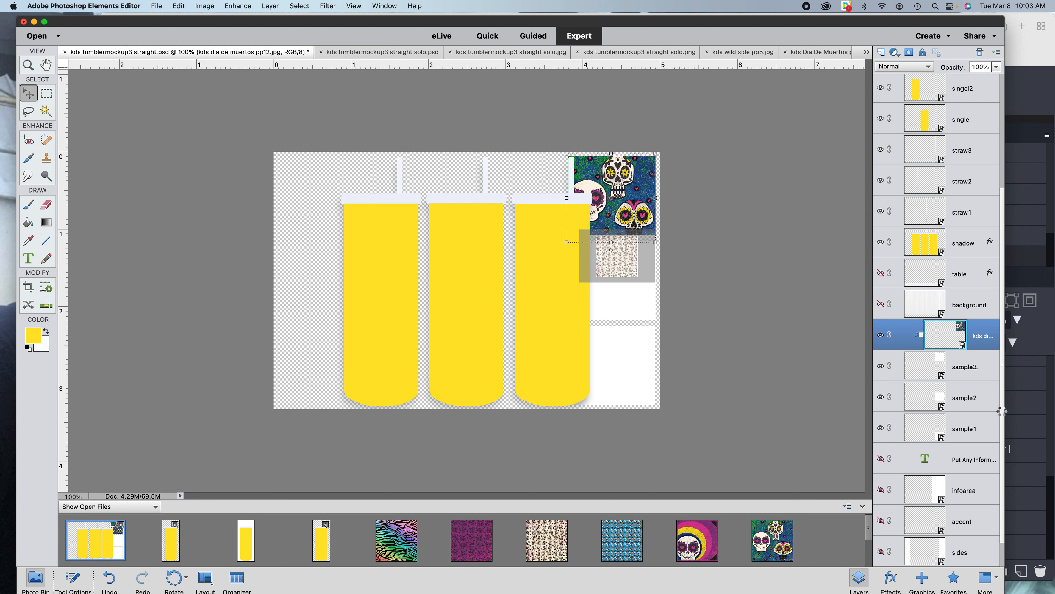
{"action": "left_click_drag", "start_coordinate": [928, 407], "coordinate": [927, 405]}
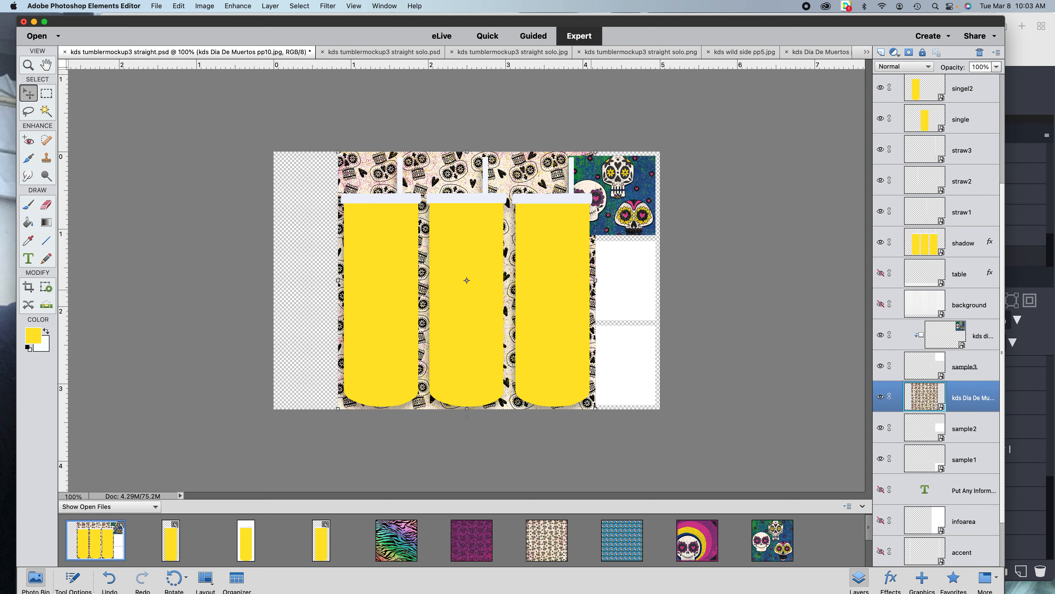
{"action": "left_click_drag", "start_coordinate": [592, 291], "coordinate": [664, 293]}
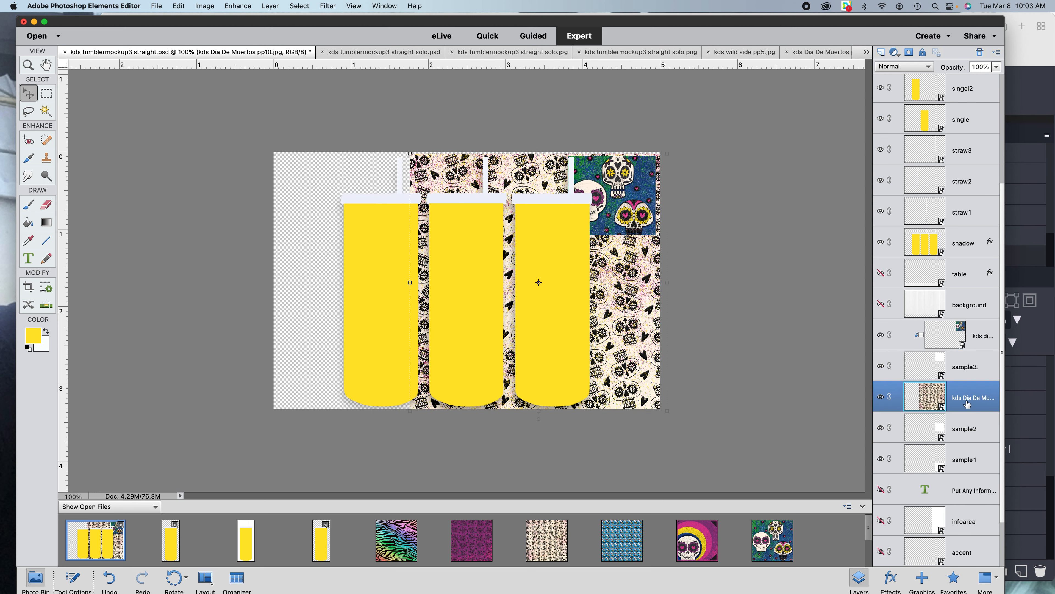
{"action": "right_click", "coordinate": [967, 404]}
{"action": "left_click", "coordinate": [983, 457]}
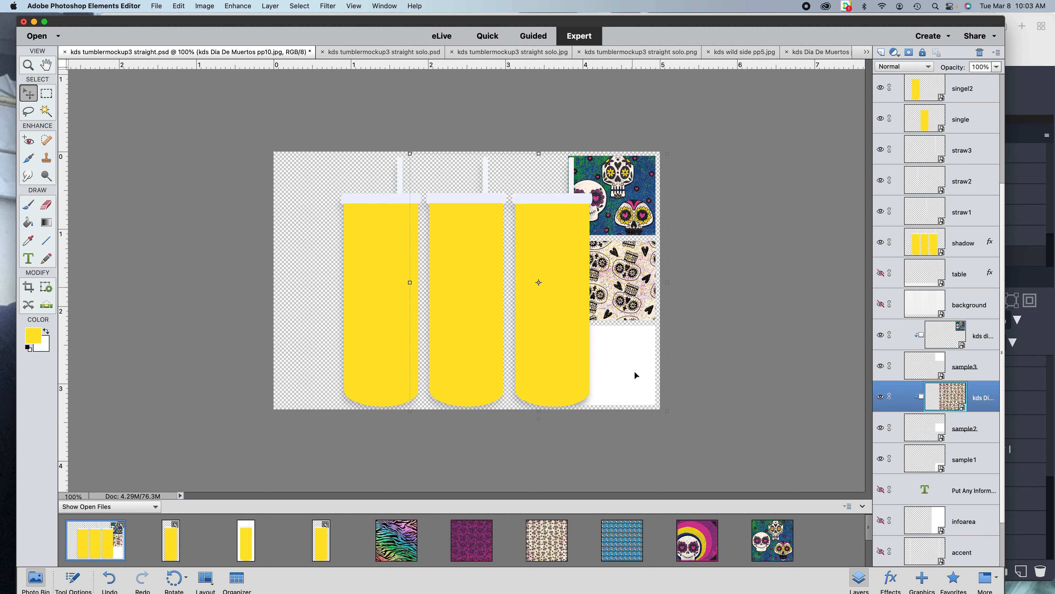
Add the purple kds Dia De Muertos pp9 pattern over the lower sample box and clip it to the sample1 layer
{"action": "left_click_drag", "start_coordinate": [473, 543], "coordinate": [657, 398]}
{"action": "right_click", "coordinate": [960, 464]}
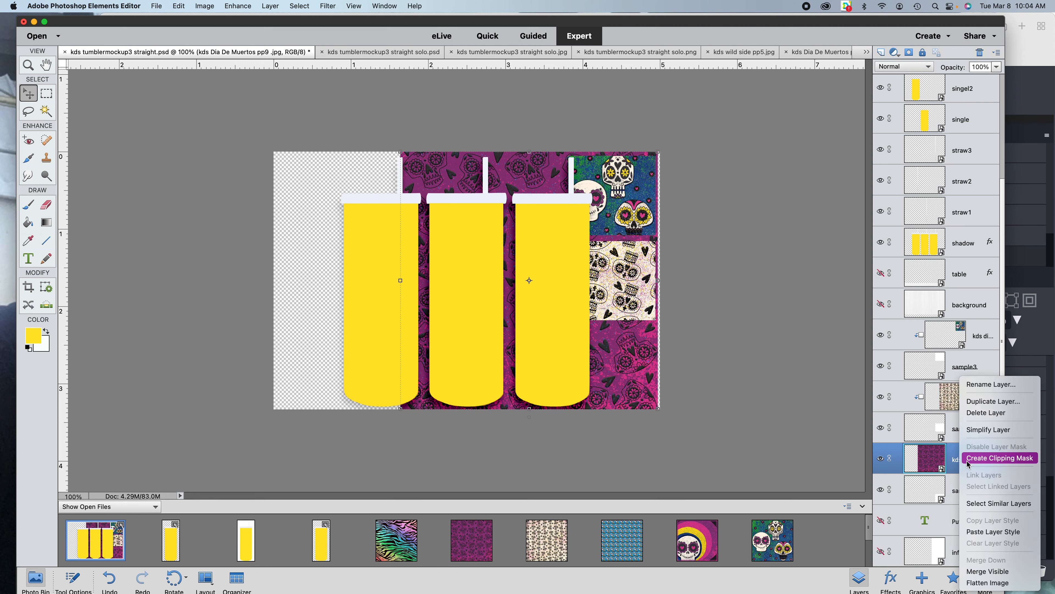
{"action": "left_click", "coordinate": [963, 461]}
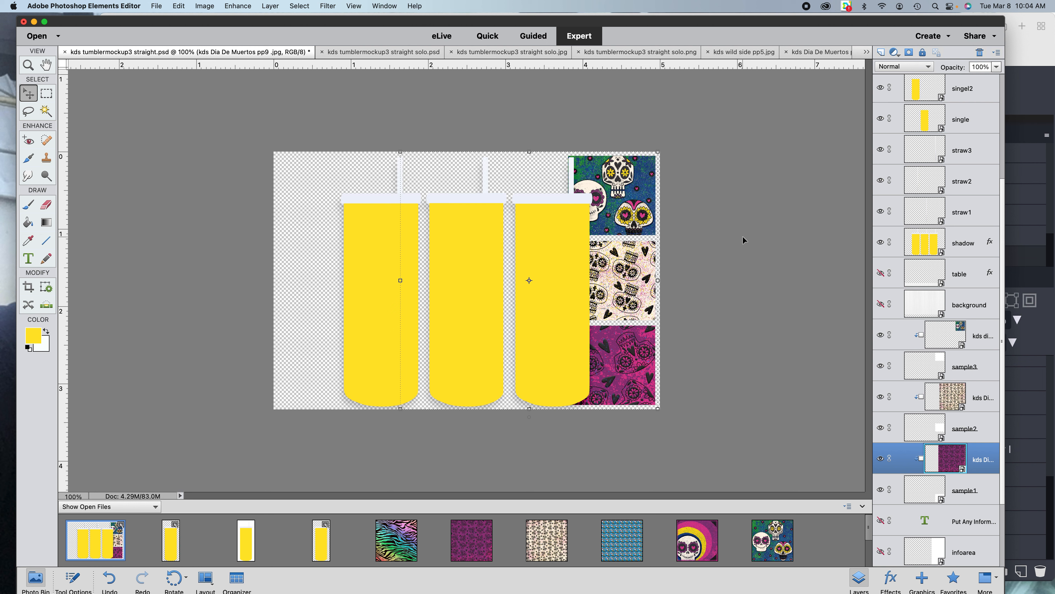
Add the blue kds dia de muertos pp13.jpg pattern above the merged layer and clip it to the three tumblers
{"action": "scroll", "coordinate": [914, 225], "scroll_direction": "up", "scroll_amount": 4}
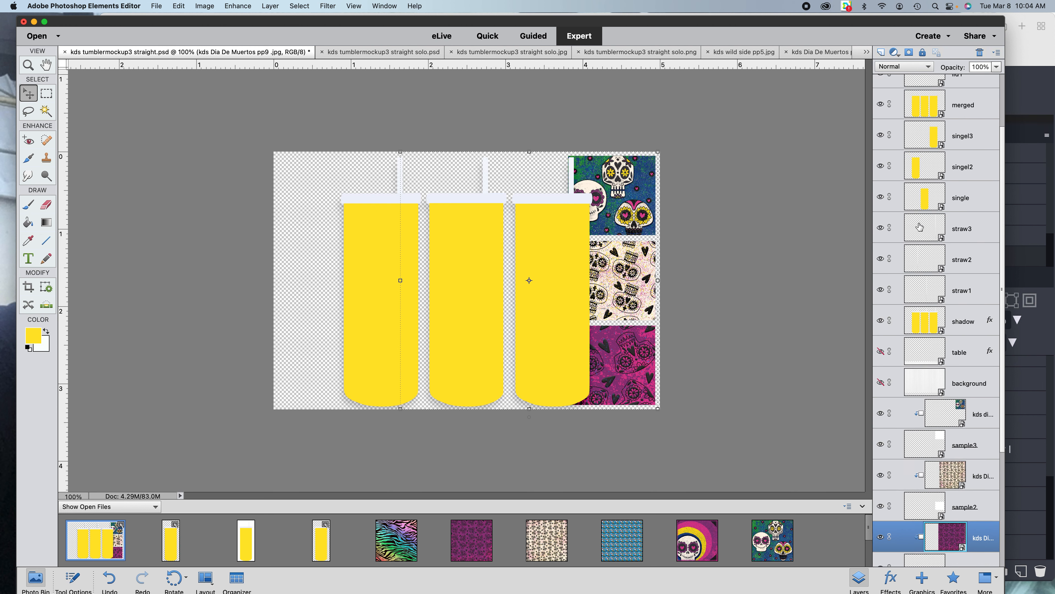
{"action": "scroll", "coordinate": [920, 227], "scroll_direction": "up", "scroll_amount": 1}
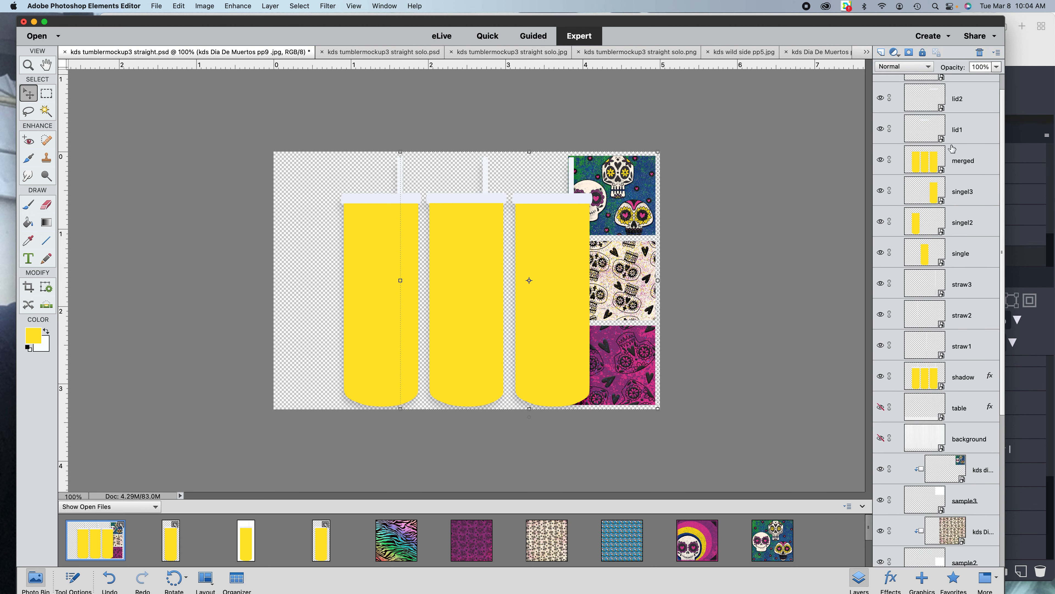
{"action": "left_click", "coordinate": [880, 161]}
{"action": "left_click_drag", "start_coordinate": [628, 550], "coordinate": [464, 298]}
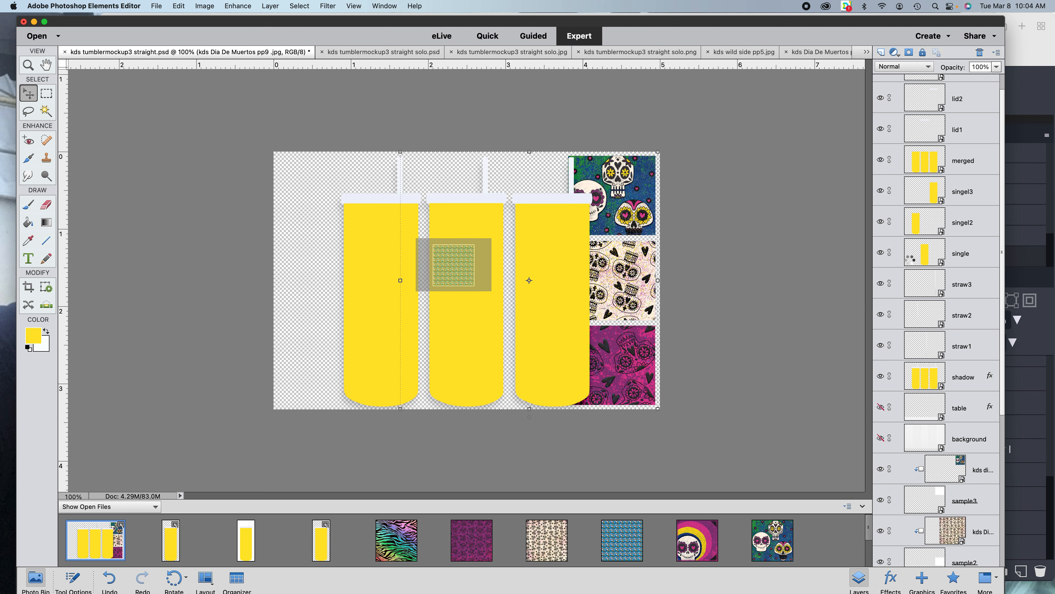
{"action": "right_click", "coordinate": [961, 168]}
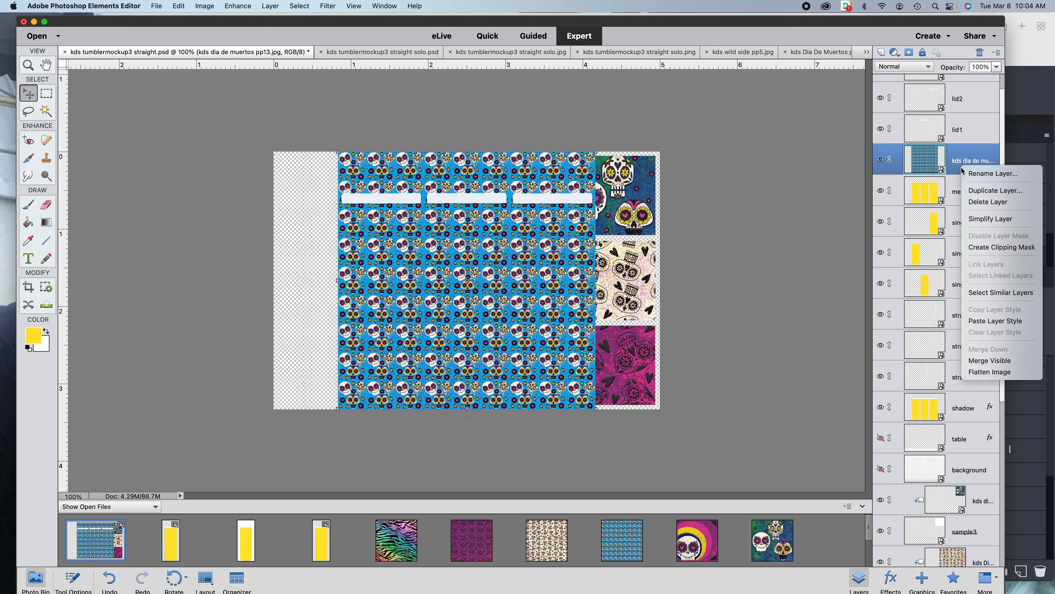
{"action": "left_click", "coordinate": [998, 247]}
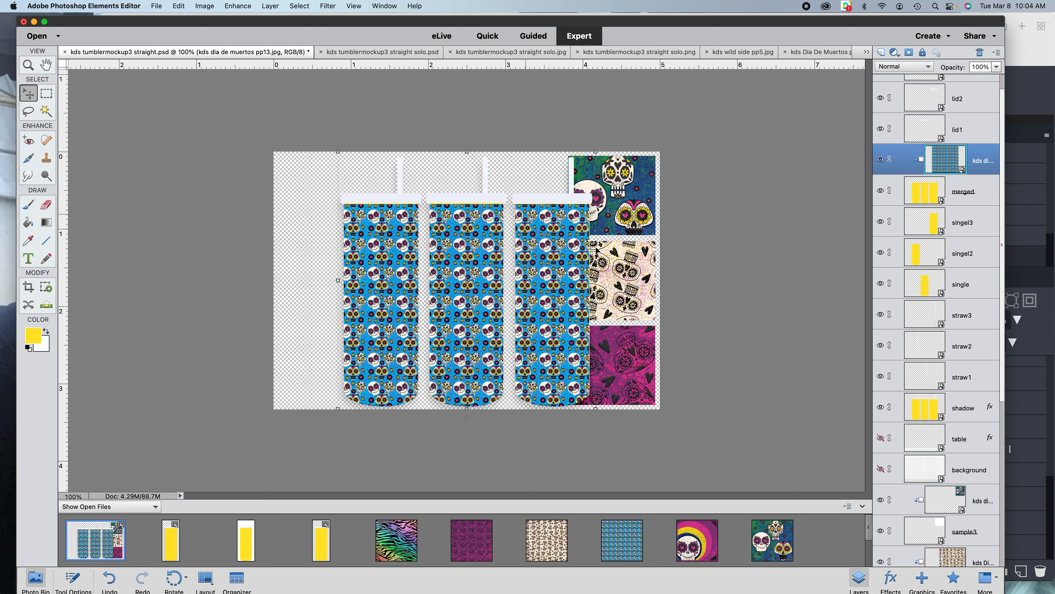
Hide the individual tumbler layers singel3, singel2 and single beneath the merged layer
{"action": "left_click", "coordinate": [954, 200]}
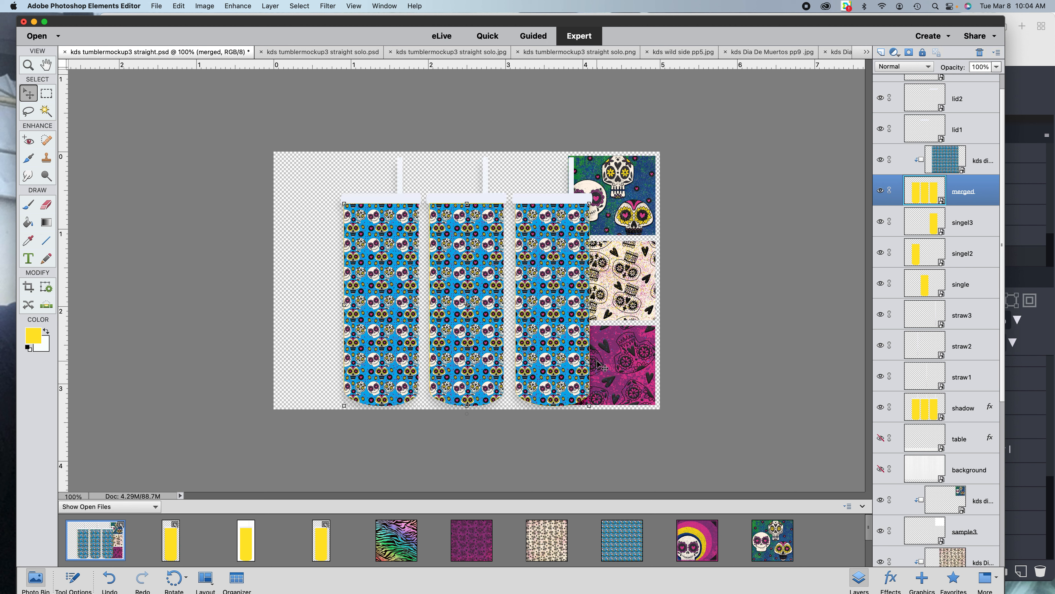
{"action": "left_click", "coordinate": [881, 221]}
{"action": "left_click", "coordinate": [882, 254]}
Toggle the shadow layer's visibility to compare the tumblers with and without their shadow
{"action": "left_click", "coordinate": [880, 408]}
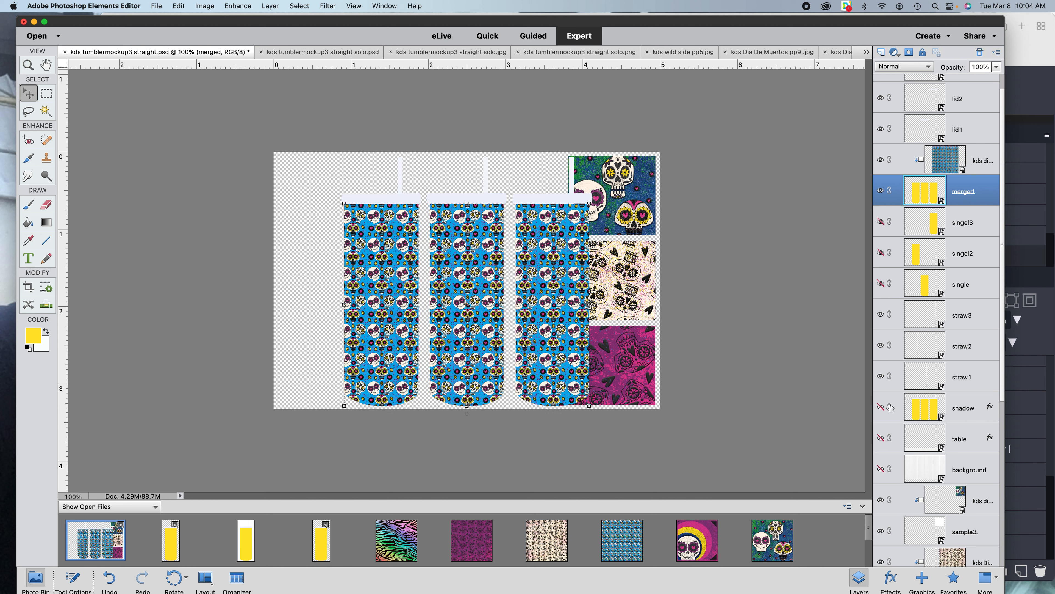
{"action": "left_click", "coordinate": [881, 408]}
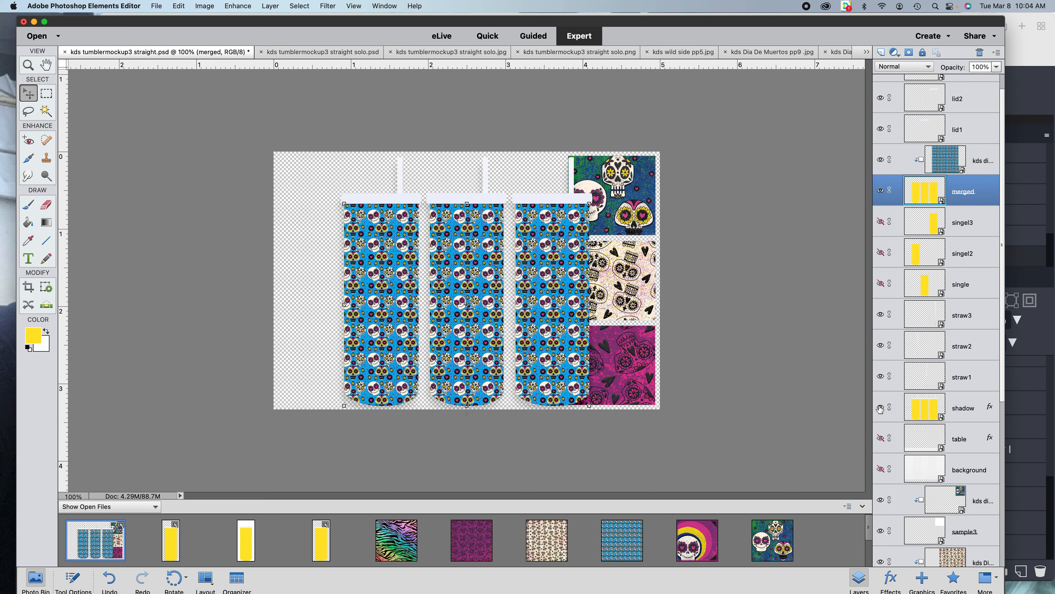
{"action": "left_click", "coordinate": [881, 408]}
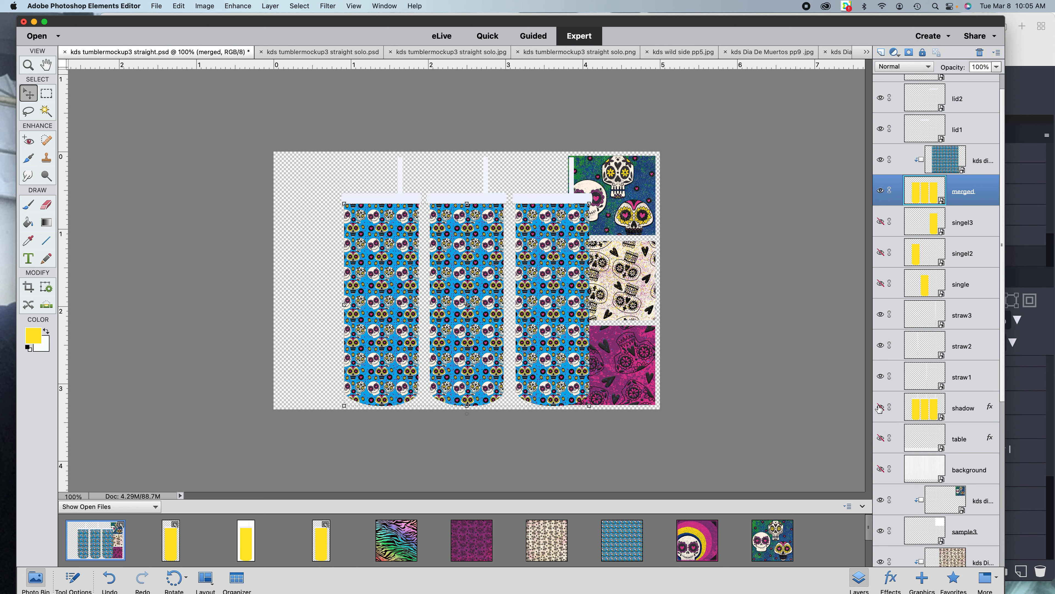
{"action": "left_click", "coordinate": [881, 408]}
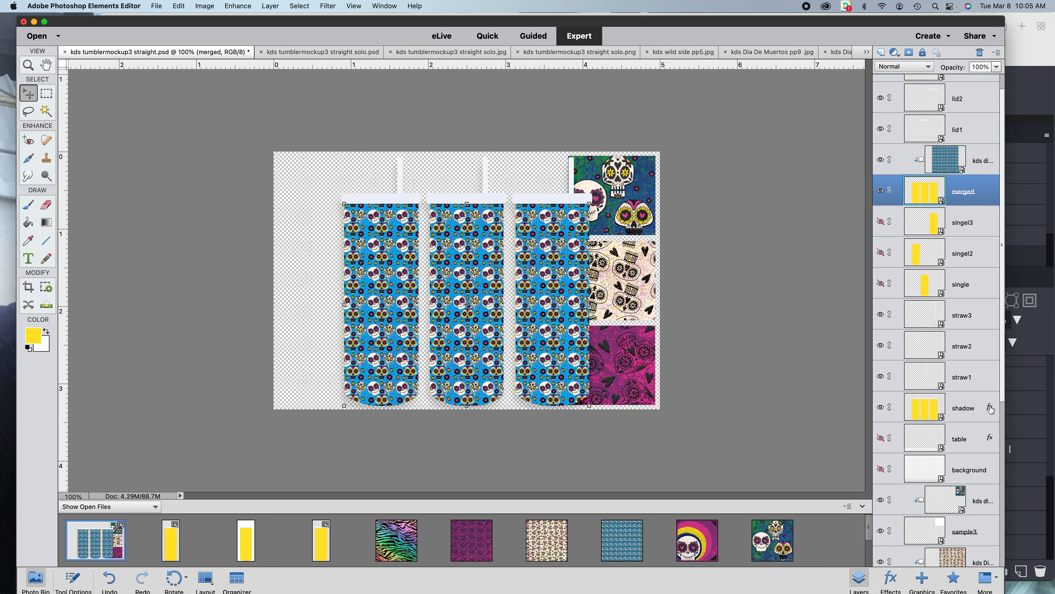
Set the drop shadow opacity of the shadow layer to 98%
{"action": "double_click", "coordinate": [990, 410]}
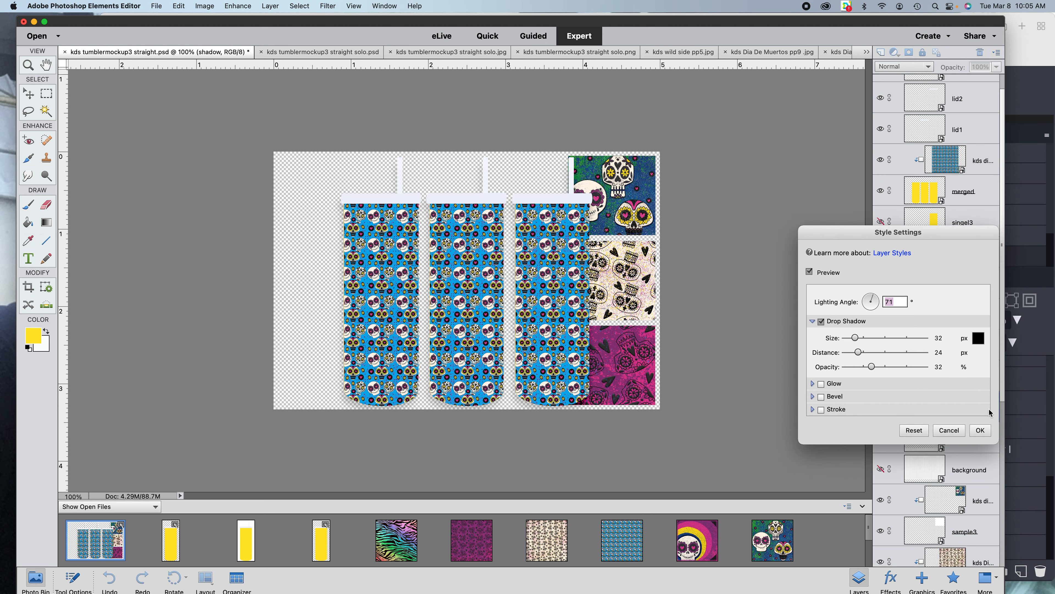
{"action": "left_click_drag", "start_coordinate": [872, 368], "coordinate": [923, 366]}
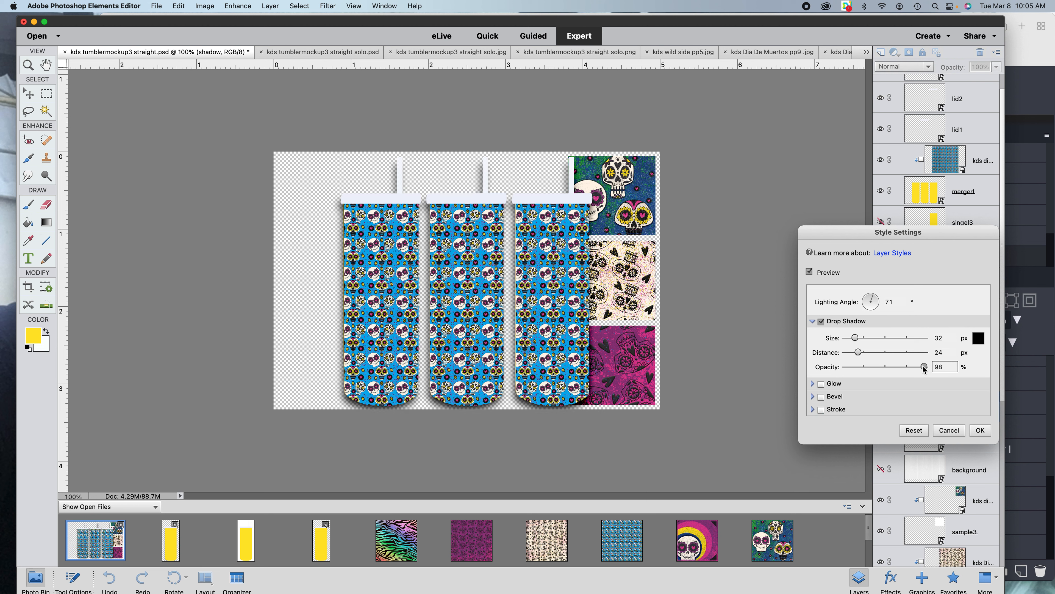
{"action": "left_click", "coordinate": [980, 430]}
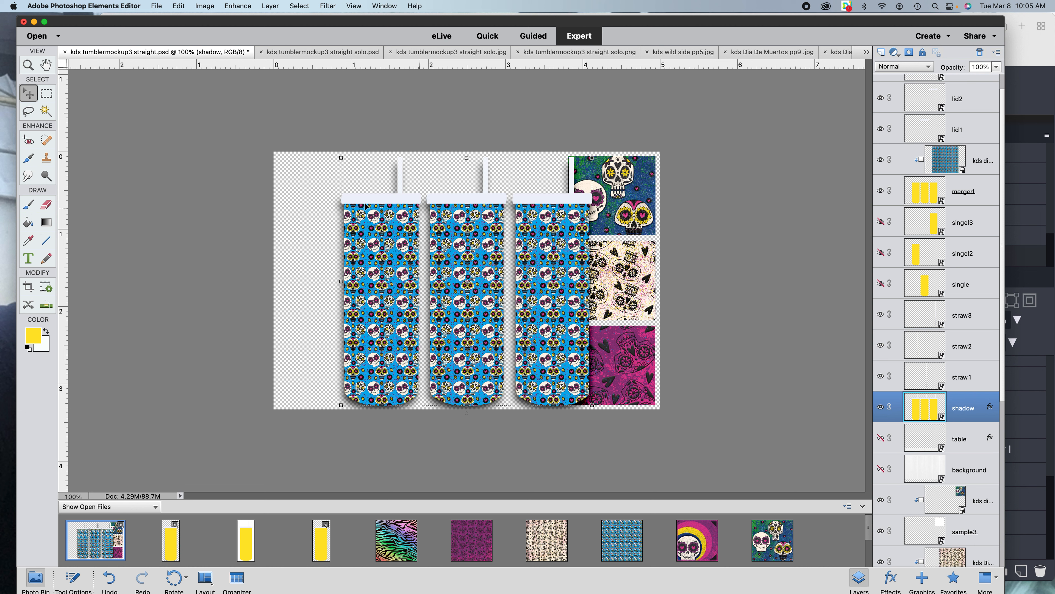
{"action": "scroll", "coordinate": [940, 459], "scroll_direction": "down", "scroll_amount": 3}
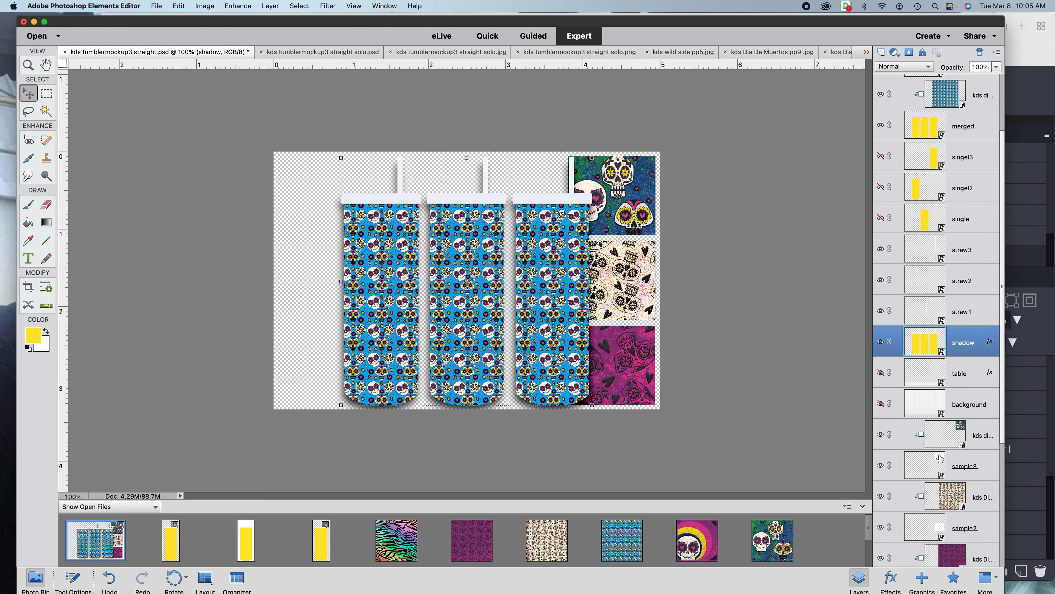
Add the black kds Dia De Muertos pp7.jpg paper to the mockup and send it to the back of the layer stack
{"action": "scroll", "coordinate": [940, 458], "scroll_direction": "down", "scroll_amount": 2}
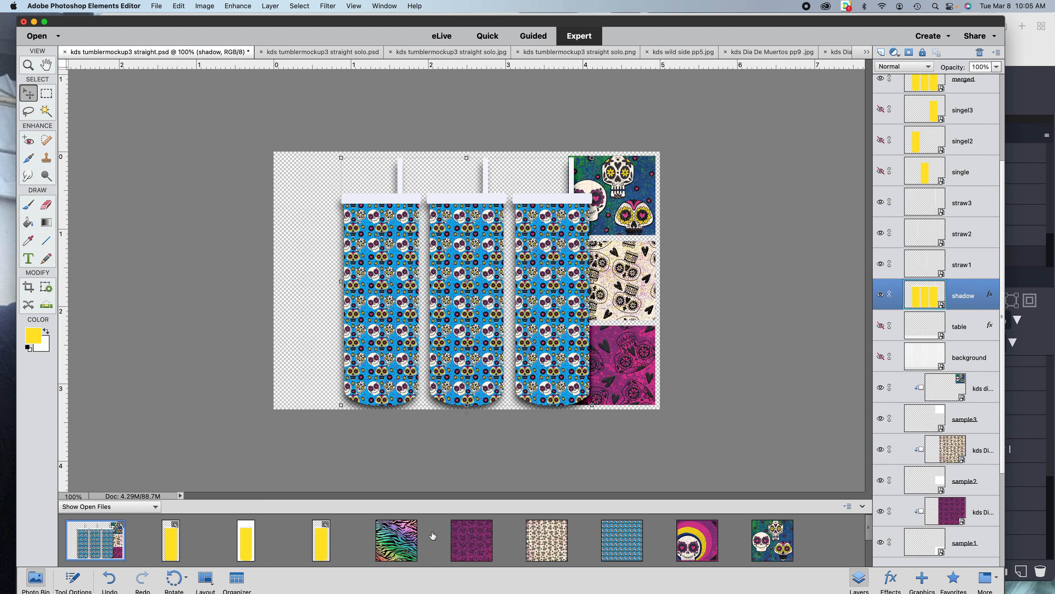
{"action": "scroll", "coordinate": [514, 549], "scroll_direction": "down", "scroll_amount": 3}
{"action": "left_click_drag", "start_coordinate": [547, 544], "coordinate": [429, 246]}
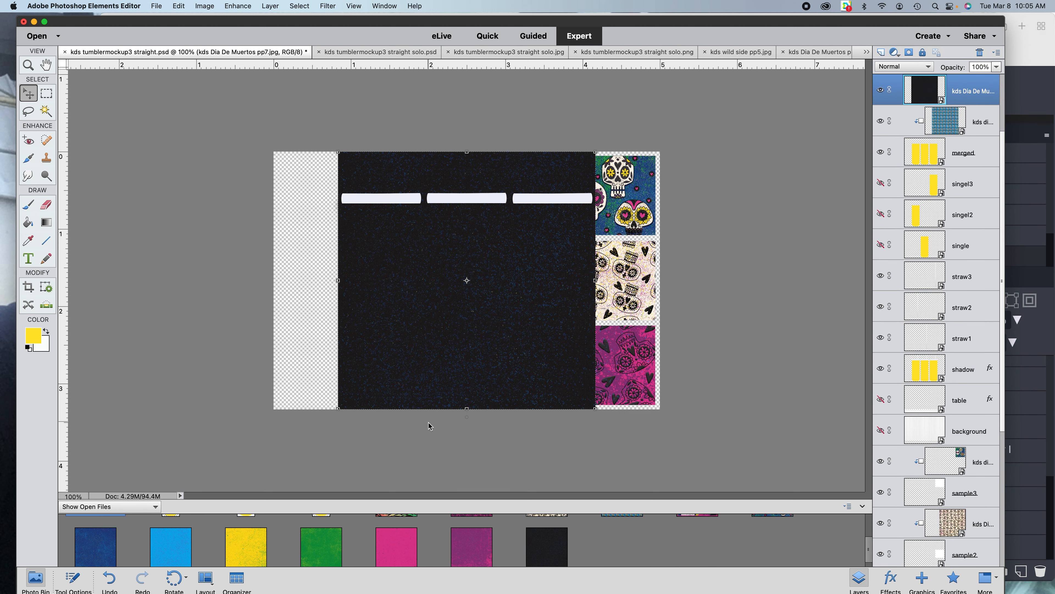
{"action": "right_click", "coordinate": [453, 161]}
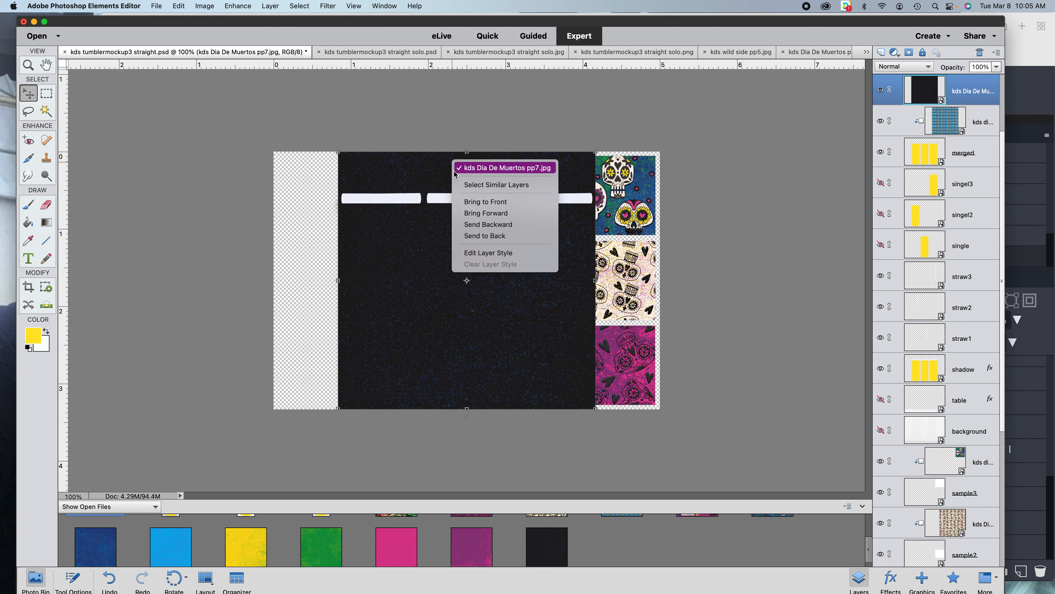
{"action": "left_click", "coordinate": [479, 236]}
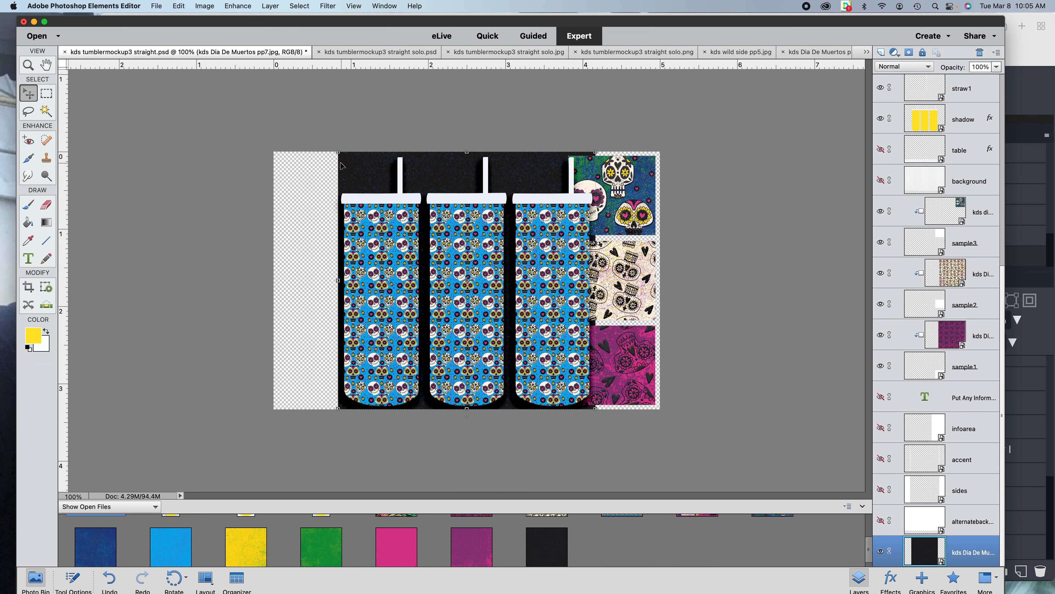
Enlarge the black pp7 background paper past all edges of the canvas so it fills the whole mockup
{"action": "left_click_drag", "start_coordinate": [337, 152], "coordinate": [246, 106]}
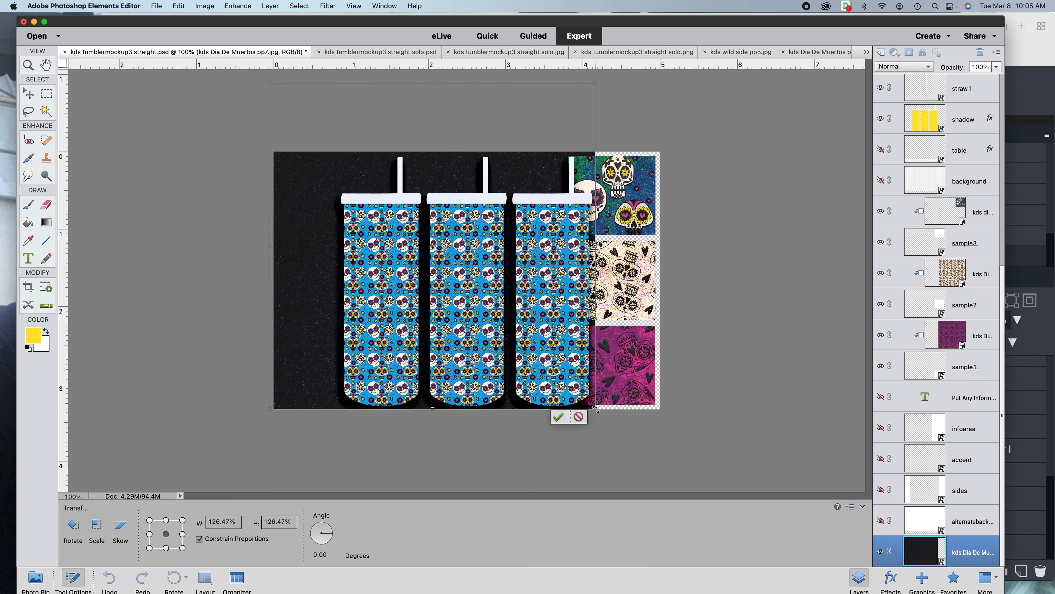
{"action": "left_click_drag", "start_coordinate": [596, 409], "coordinate": [676, 459]}
{"action": "left_click", "coordinate": [631, 484]}
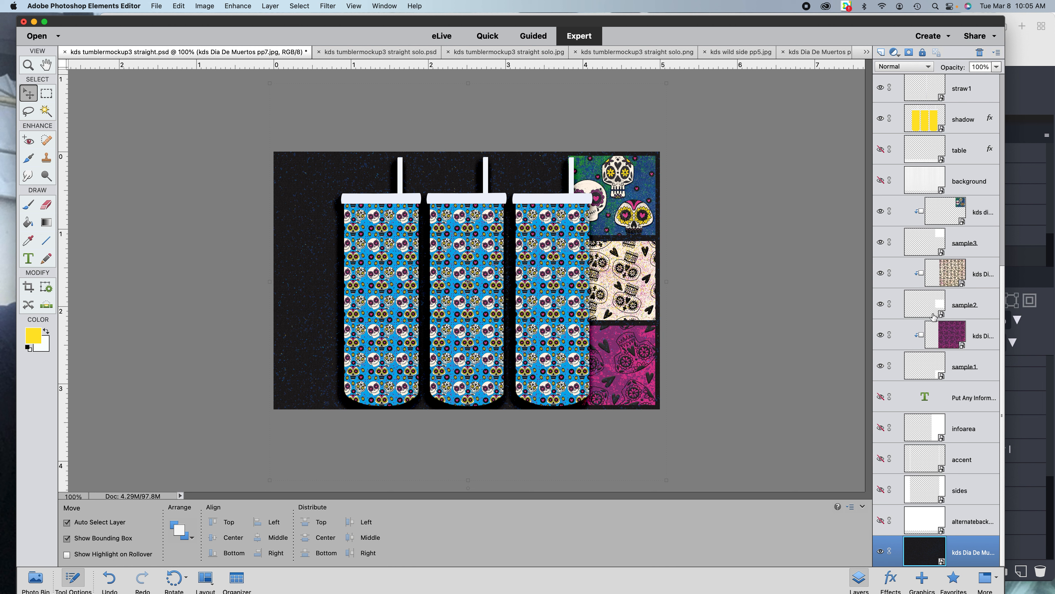
Try moving the shadow, merged, pattern, straw and lid layers together to the left of the sample boxes, and undo the move
{"action": "scroll", "coordinate": [925, 319], "scroll_direction": "up", "scroll_amount": 5}
{"action": "left_click", "coordinate": [956, 255]}
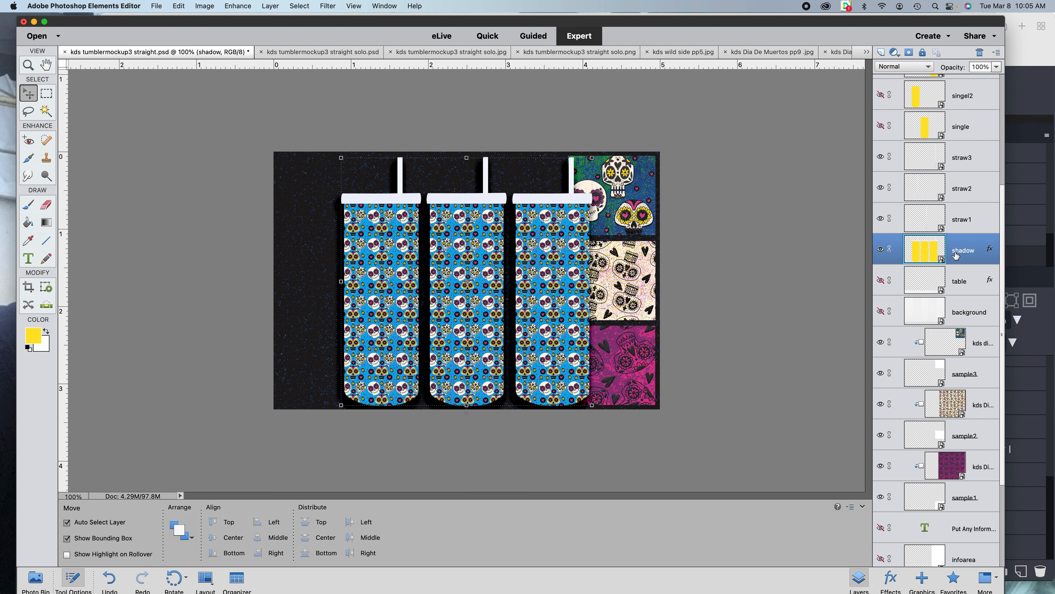
{"action": "scroll", "coordinate": [955, 255], "scroll_direction": "up", "scroll_amount": 5}
{"action": "scroll", "coordinate": [955, 256], "scroll_direction": "up", "scroll_amount": 1}
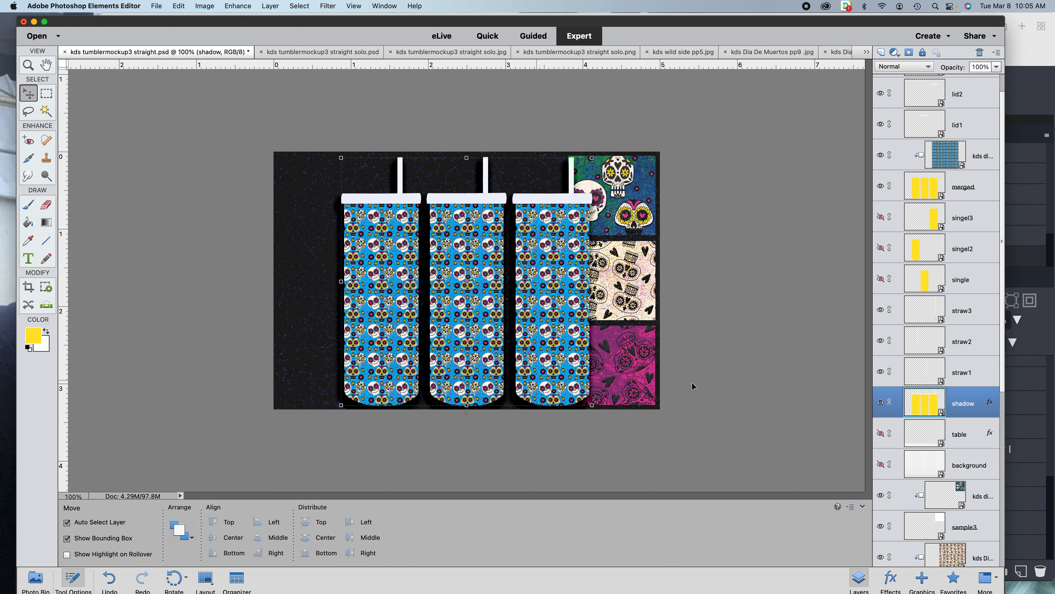
{"action": "left_click", "coordinate": [978, 173], "text": "super"}
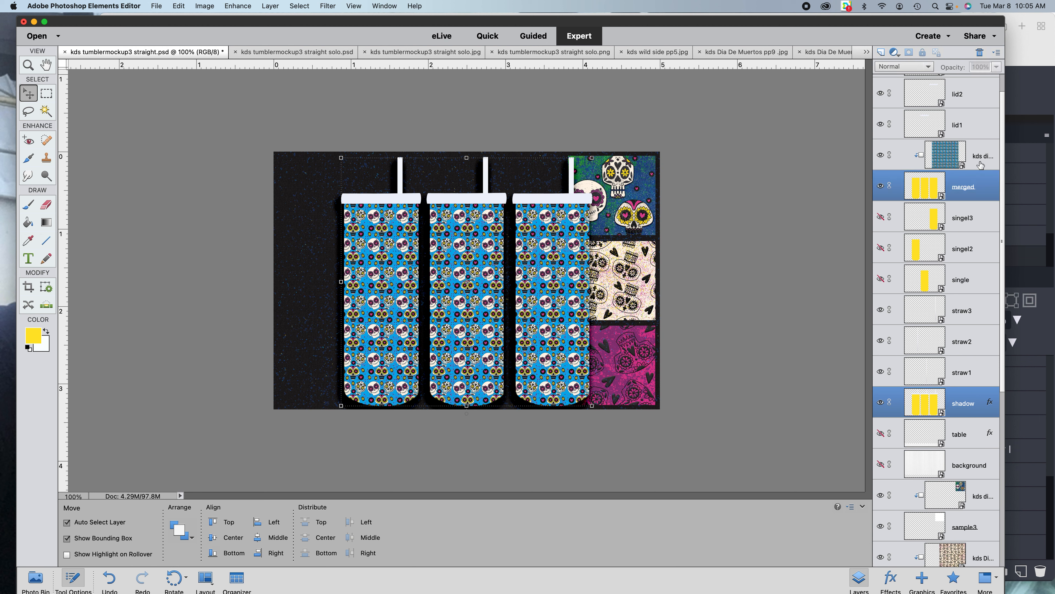
{"action": "left_click", "coordinate": [981, 165], "text": "super"}
{"action": "scroll", "coordinate": [907, 182], "scroll_direction": "up", "scroll_amount": 1}
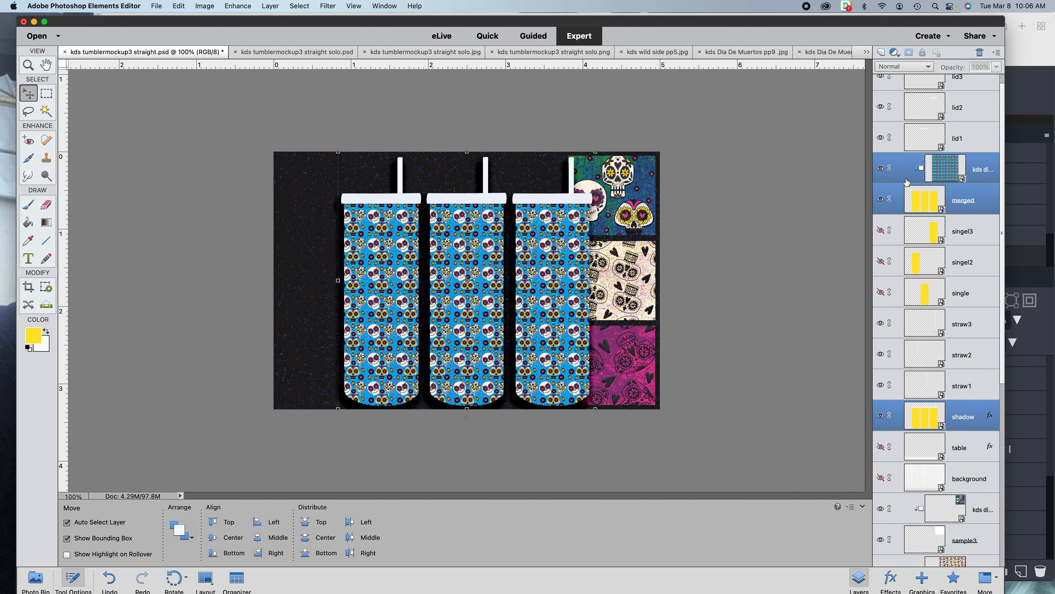
{"action": "scroll", "coordinate": [907, 182], "scroll_direction": "up", "scroll_amount": 1}
{"action": "left_click", "coordinate": [963, 400], "text": "super"}
{"action": "left_click", "coordinate": [963, 370], "text": "super"}
{"action": "left_click", "coordinate": [963, 338], "text": "super"}
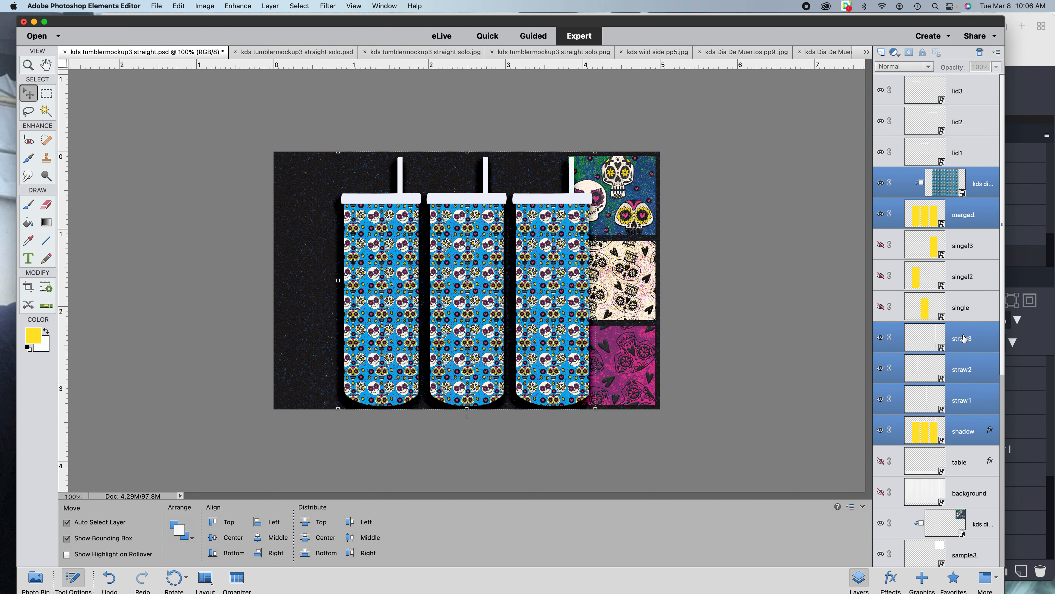
{"action": "left_click", "coordinate": [958, 163], "text": "super"}
{"action": "left_click", "coordinate": [959, 125], "text": "super"}
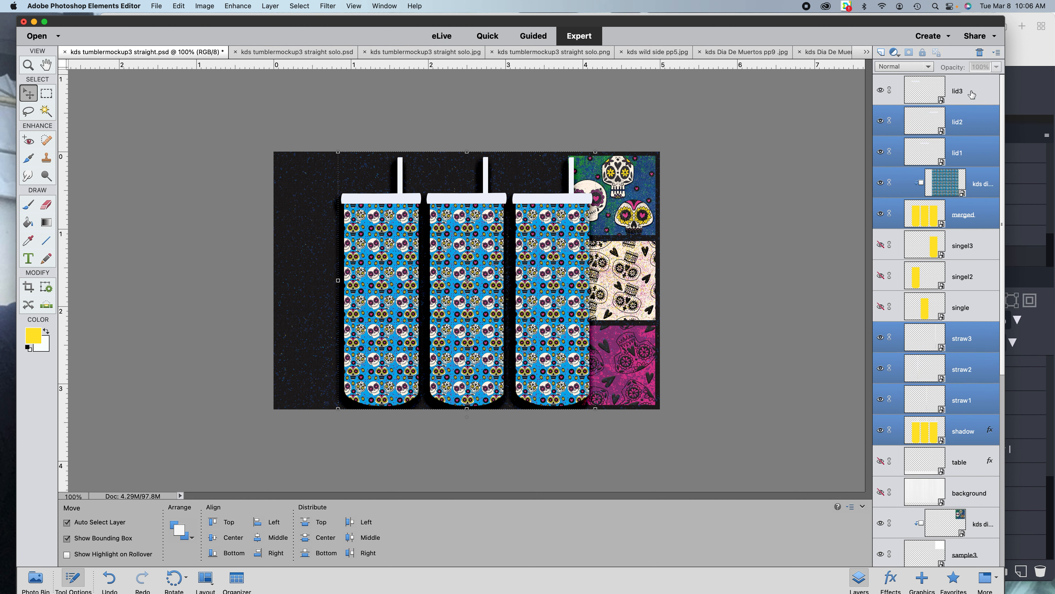
{"action": "left_click", "coordinate": [963, 99], "text": "super"}
{"action": "left_click_drag", "start_coordinate": [535, 202], "coordinate": [491, 203]}
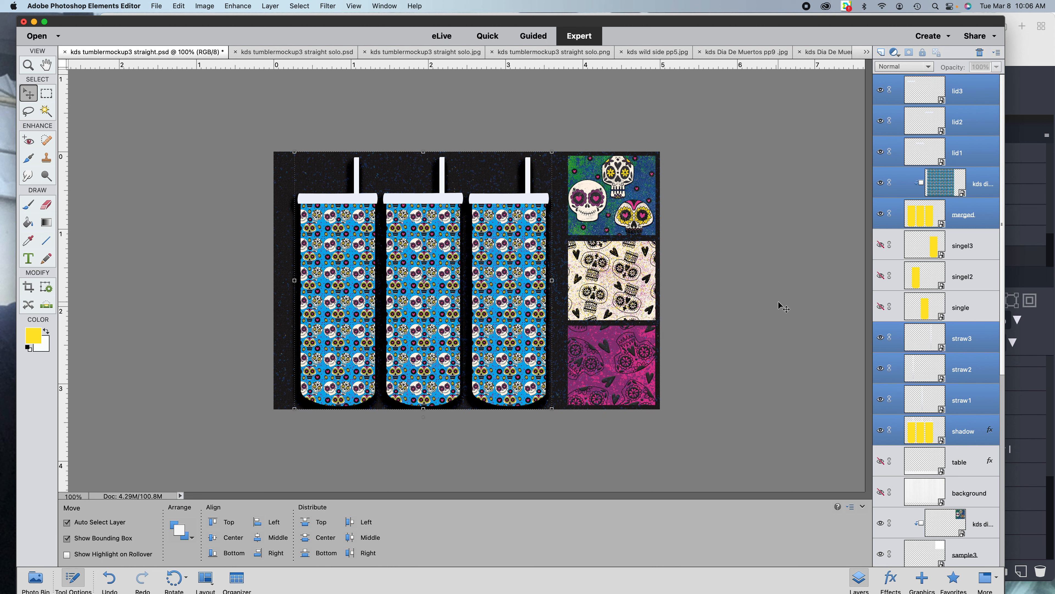
{"action": "key", "text": "Up"}
{"action": "key", "text": "Up"}
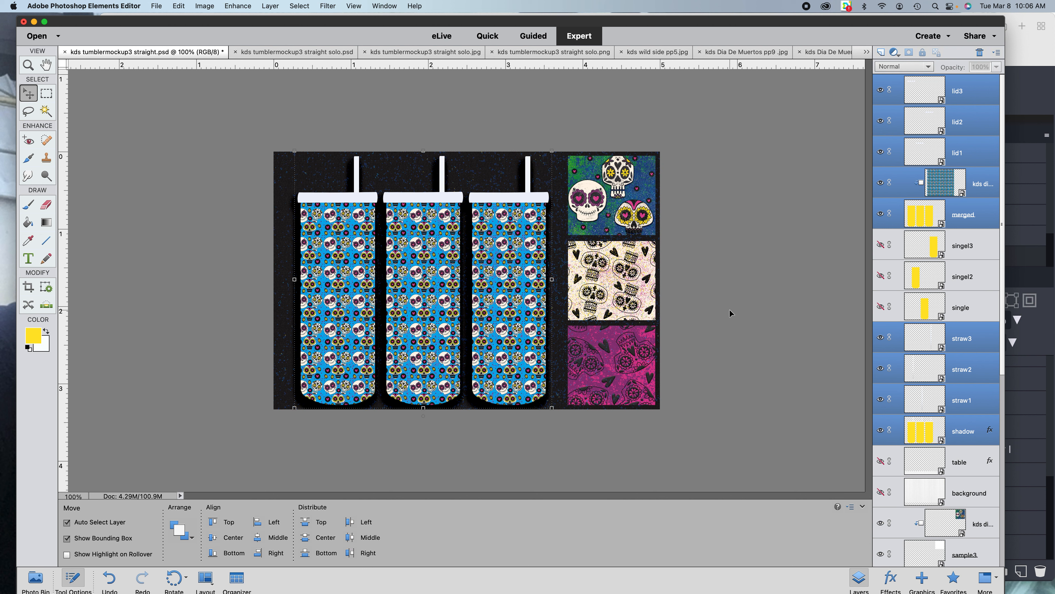
{"action": "left_click", "coordinate": [110, 579]}
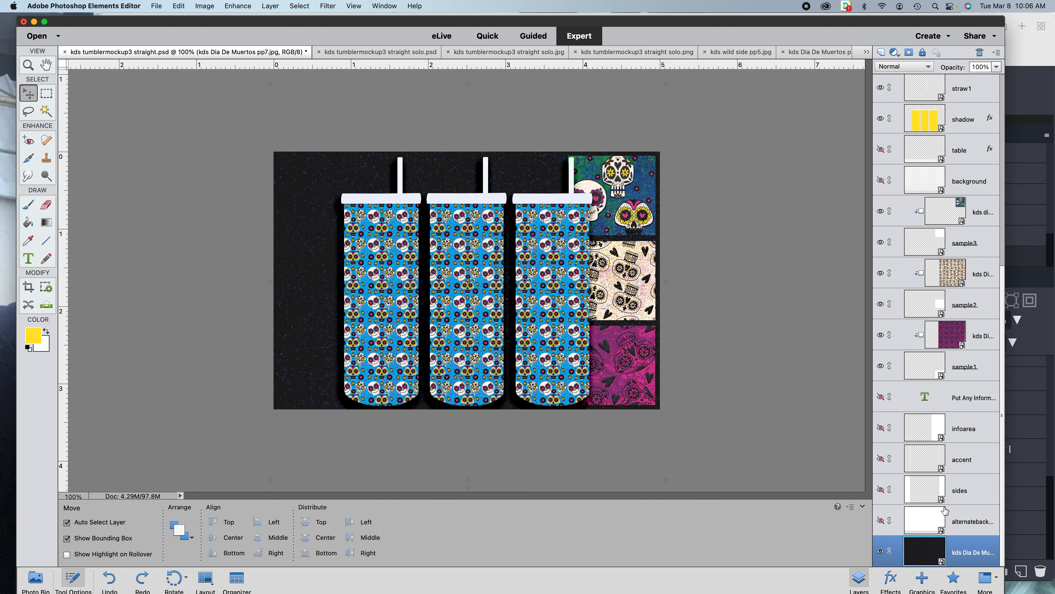
Delete the patterns clipped to sample3, sample2 and sample1, and hide those three sample layers
{"action": "left_click", "coordinate": [975, 218]}
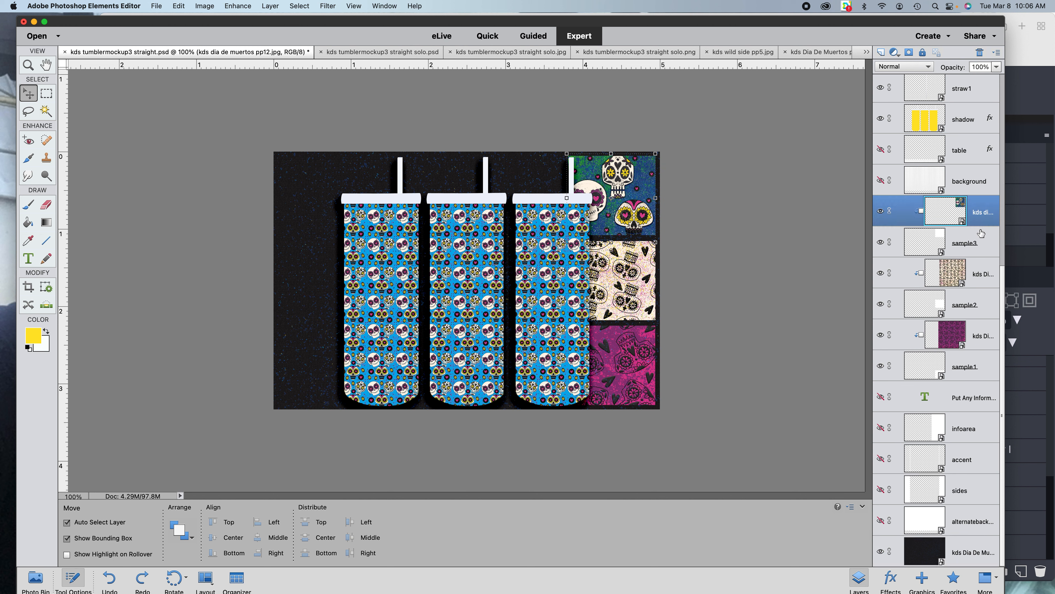
{"action": "key", "text": "Delete"}
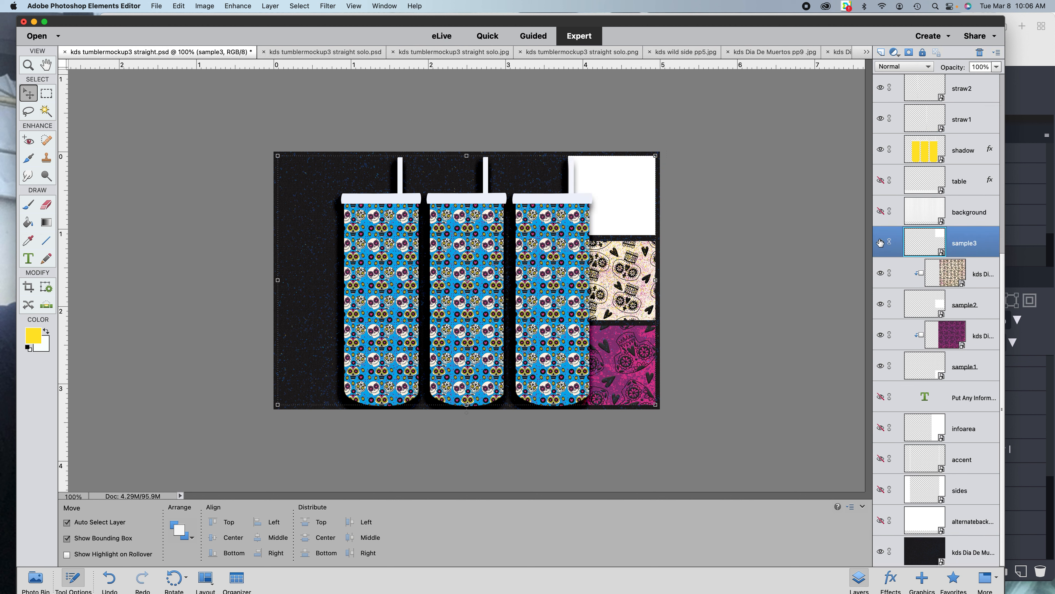
{"action": "left_click", "coordinate": [880, 242]}
{"action": "left_click", "coordinate": [974, 281]}
{"action": "key", "text": "Delete"}
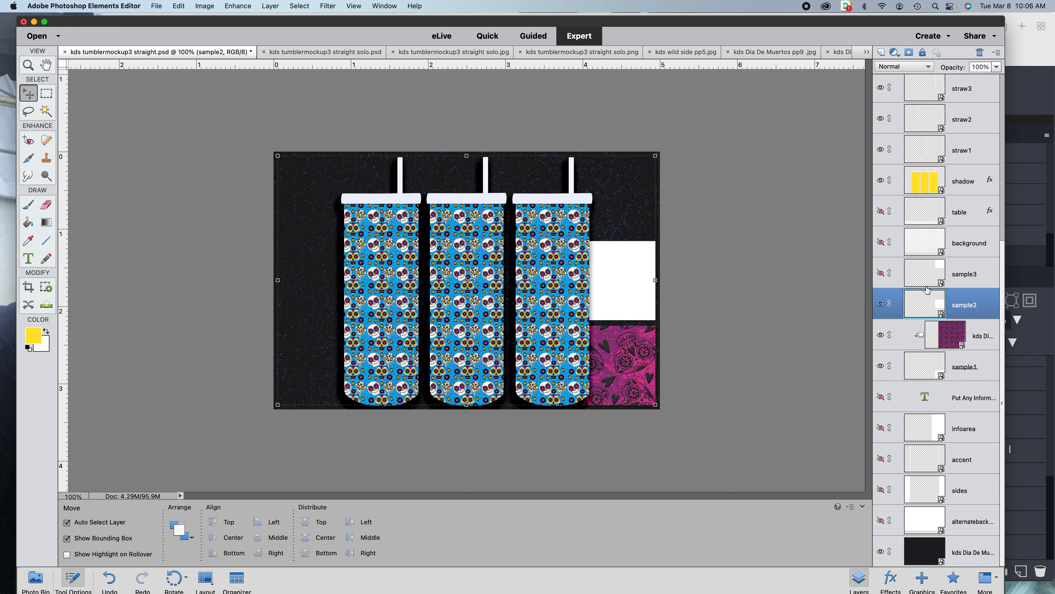
{"action": "left_click", "coordinate": [881, 304]}
{"action": "left_click", "coordinate": [983, 343]}
{"action": "key", "text": "Delete"}
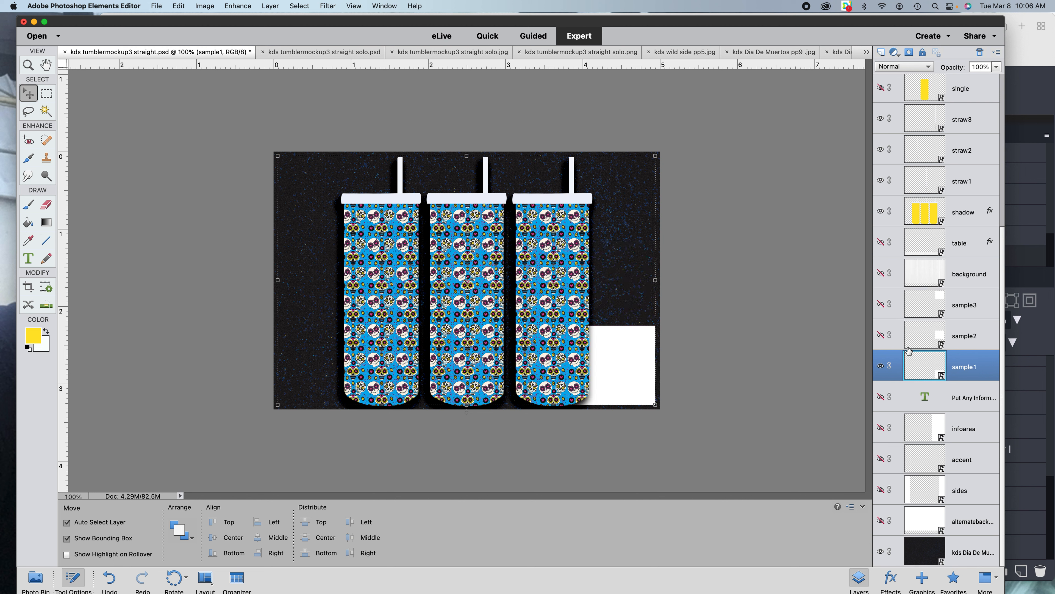
{"action": "left_click", "coordinate": [881, 366]}
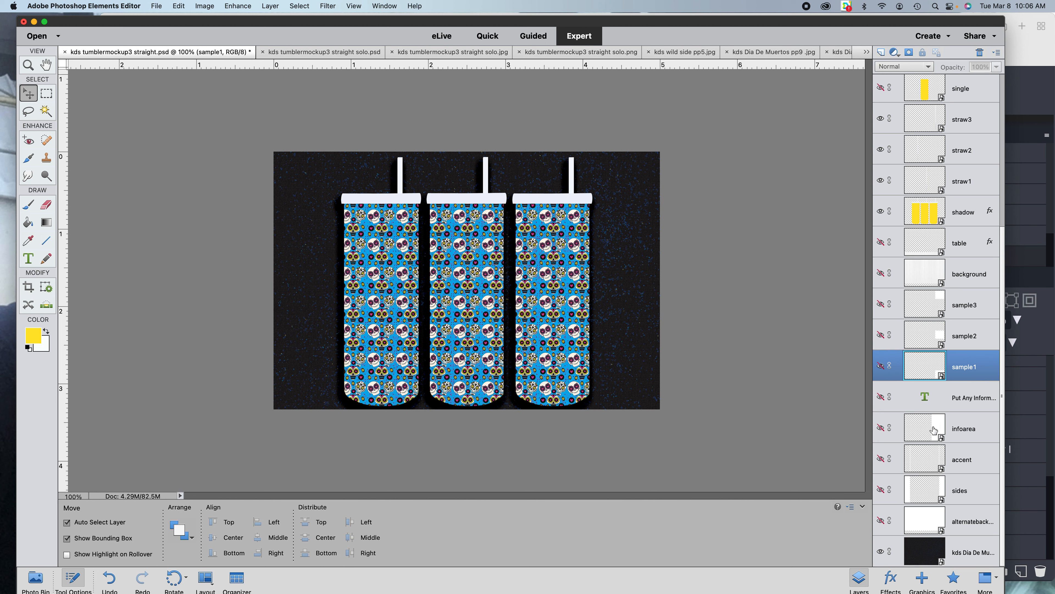
Show the sides layer and add the purple kds Dia De Muertos pp6.jpg paper, enlarged to cover the whole canvas
{"action": "left_click", "coordinate": [880, 490]}
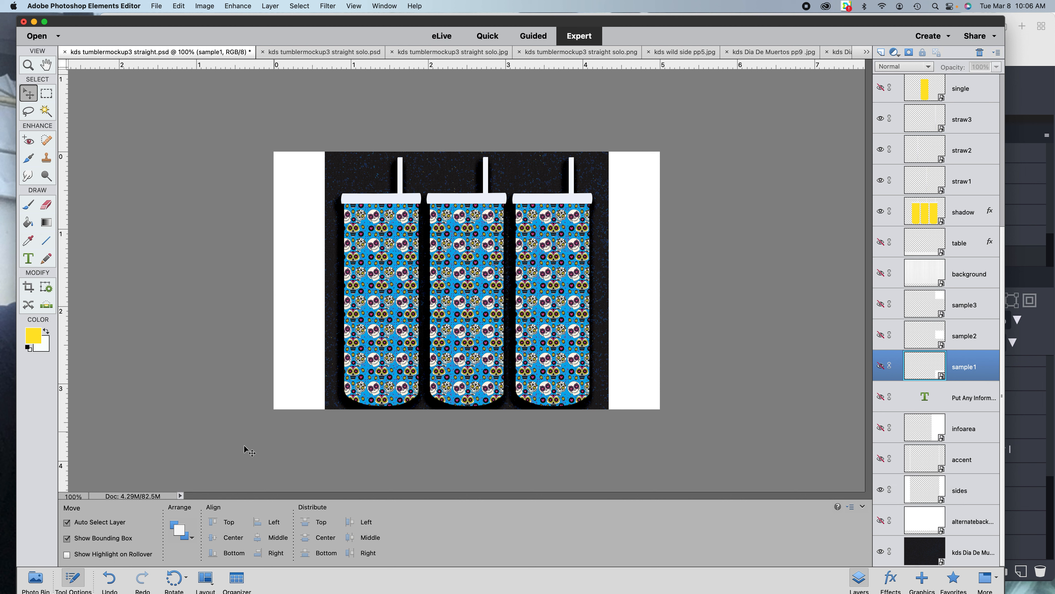
{"action": "left_click", "coordinate": [35, 578]}
{"action": "left_click_drag", "start_coordinate": [467, 552], "coordinate": [426, 269]}
{"action": "left_click_drag", "start_coordinate": [597, 149], "coordinate": [662, 84]}
{"action": "left_click_drag", "start_coordinate": [339, 410], "coordinate": [249, 435]}
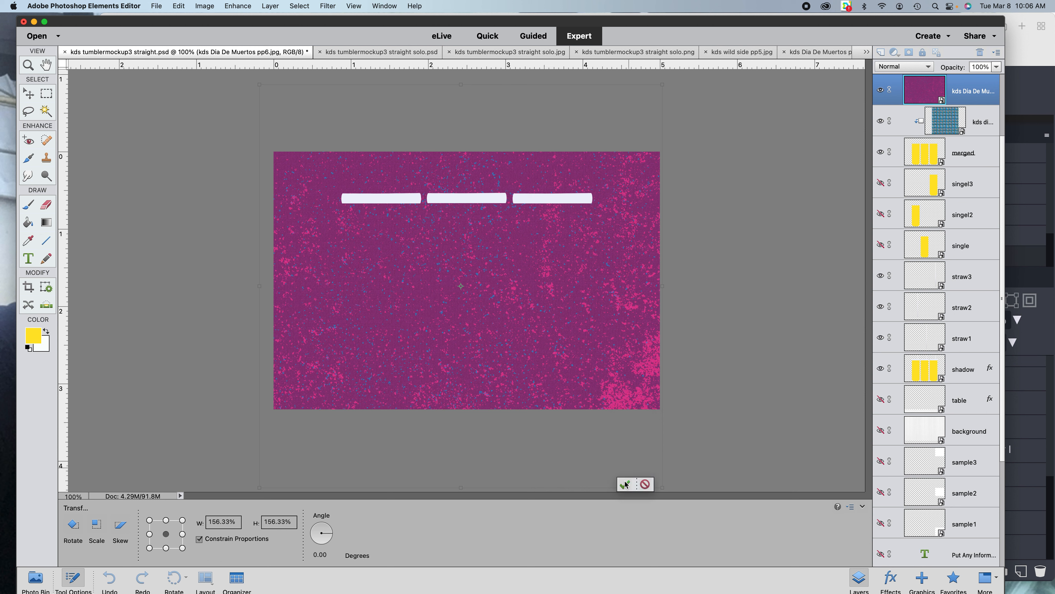
{"action": "left_click", "coordinate": [629, 483]}
Move the purple pp6 paper directly above the sides layer and clip it to the side panels
{"action": "left_click_drag", "start_coordinate": [969, 97], "coordinate": [961, 458]}
{"action": "right_click", "coordinate": [961, 460]}
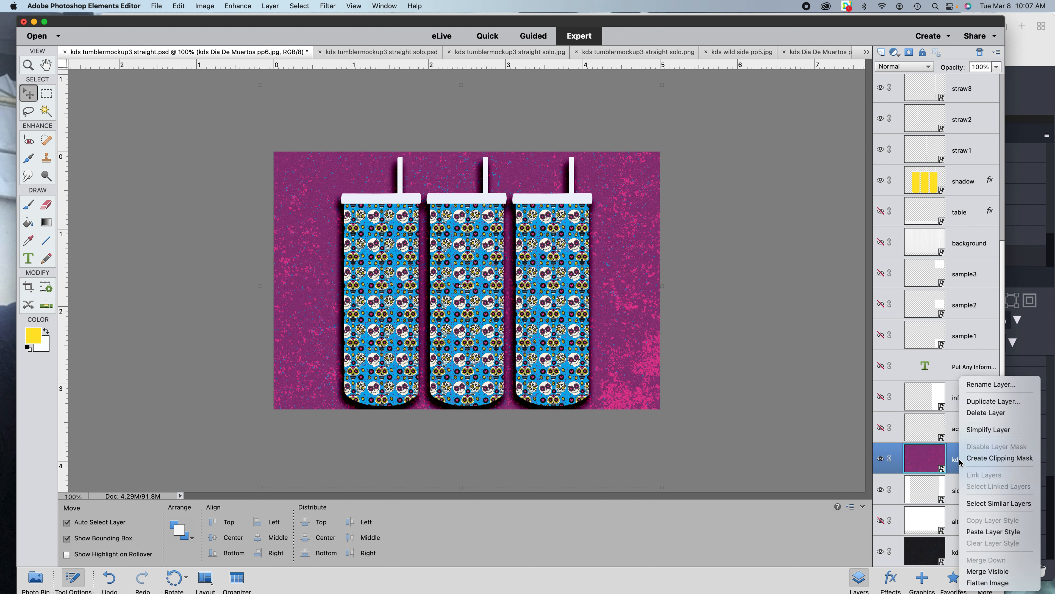
{"action": "left_click", "coordinate": [975, 458]}
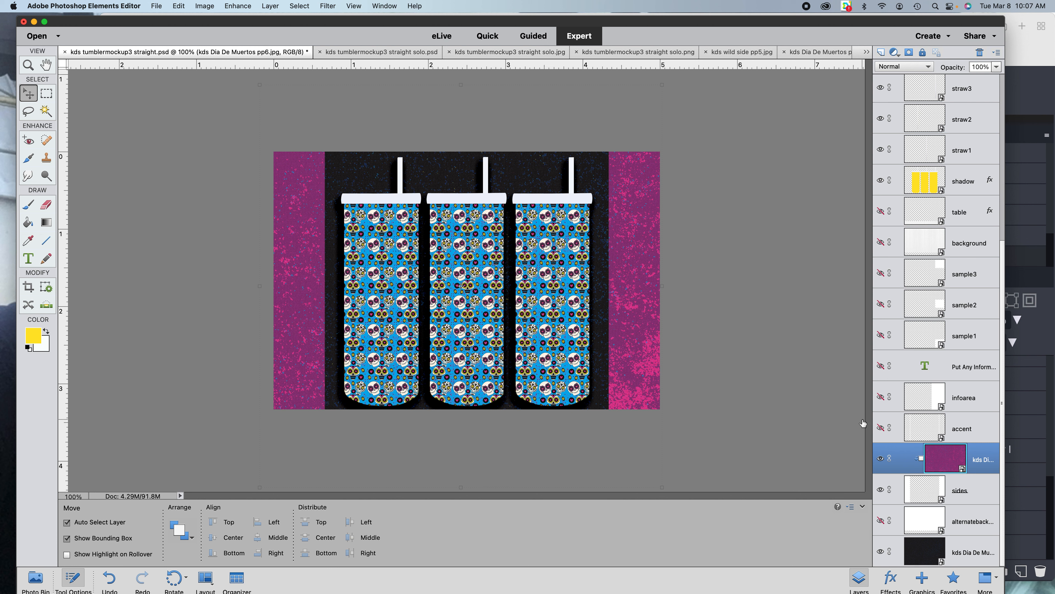
Preview the accent layer, show and select the infoarea layer, and hide the accent and sides layers
{"action": "left_click", "coordinate": [882, 428]}
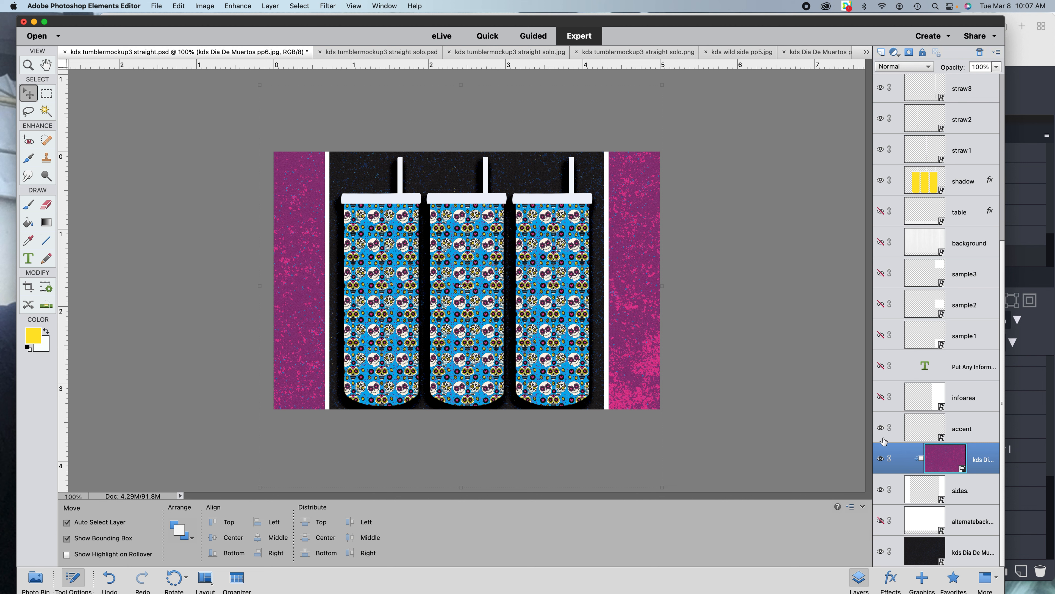
{"action": "left_click", "coordinate": [880, 396]}
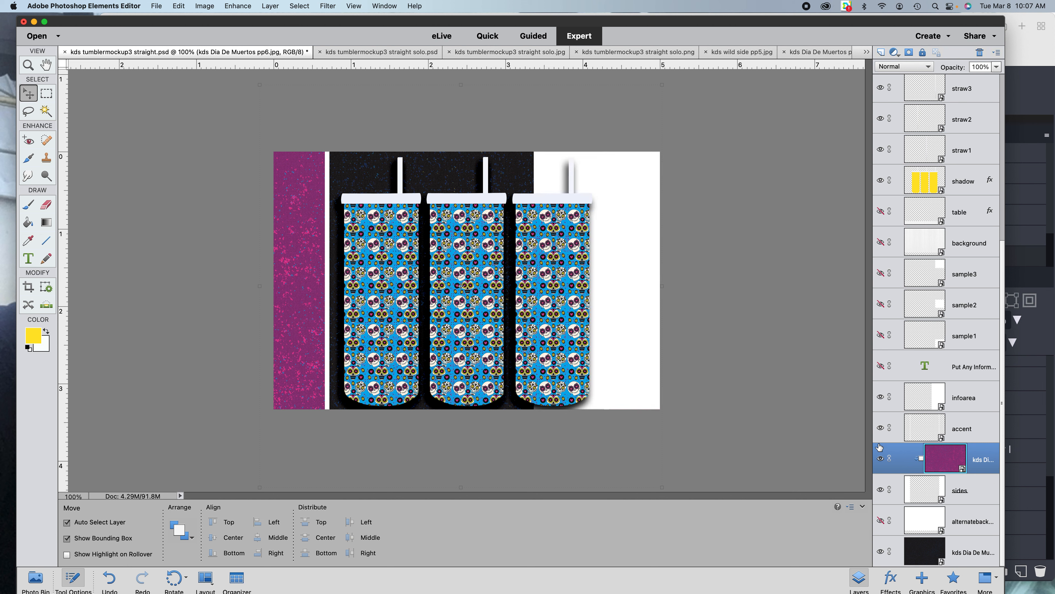
{"action": "left_click", "coordinate": [881, 428]}
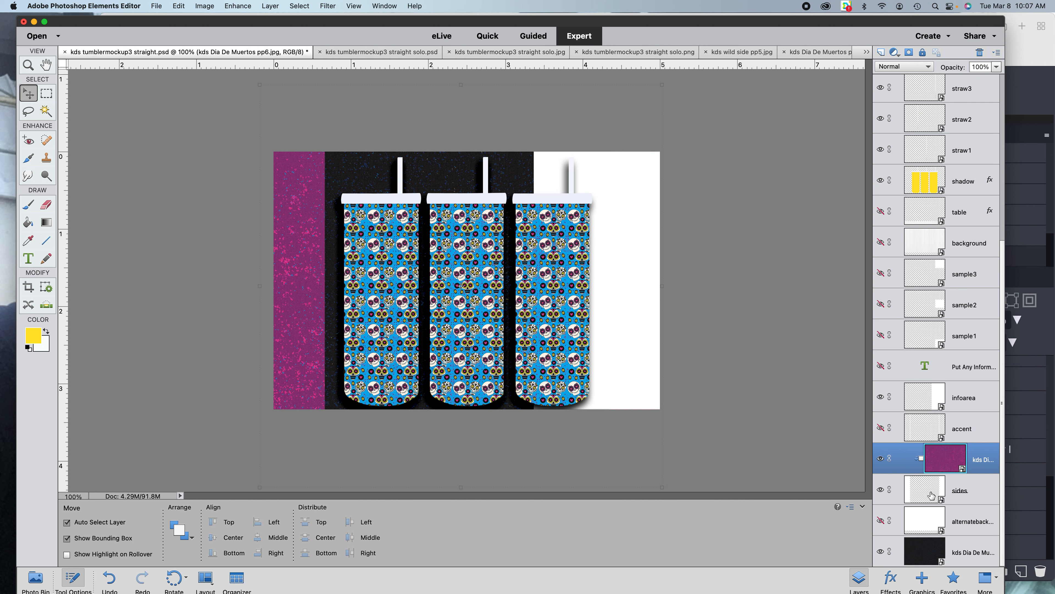
{"action": "left_click", "coordinate": [961, 406]}
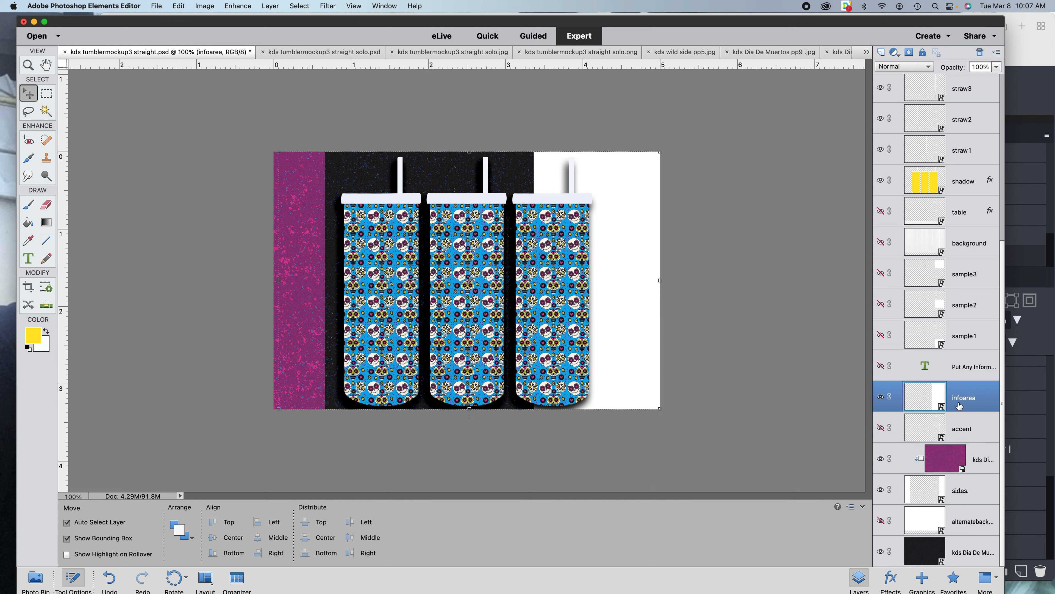
{"action": "left_click", "coordinate": [881, 490]}
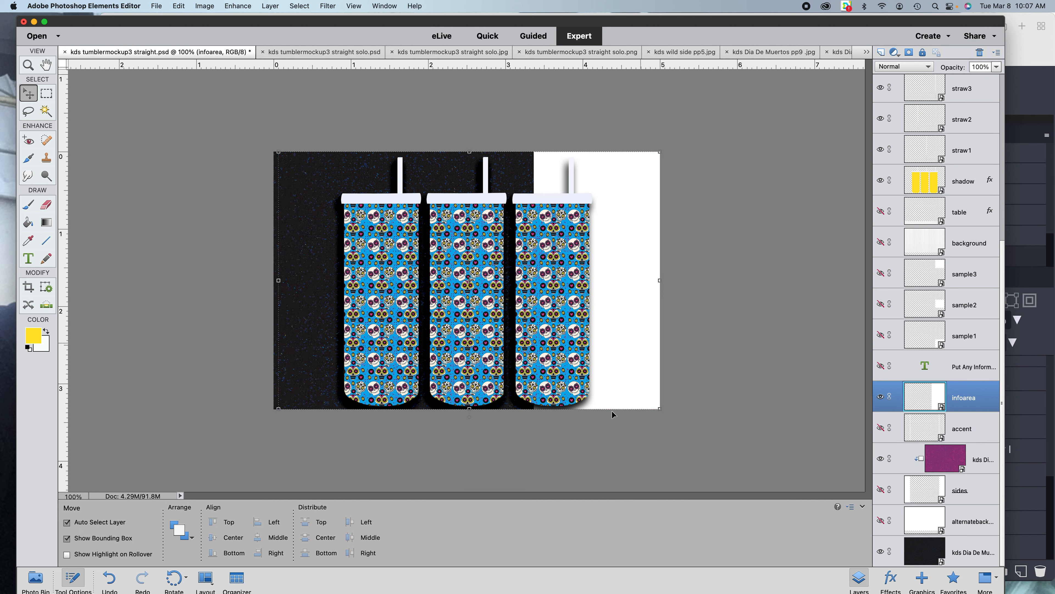
Add the pink kds Dia De Muertos pp5.jpg paper above the infoarea layer, clip it there and shift it right to cover the area
{"action": "left_click", "coordinate": [22, 586]}
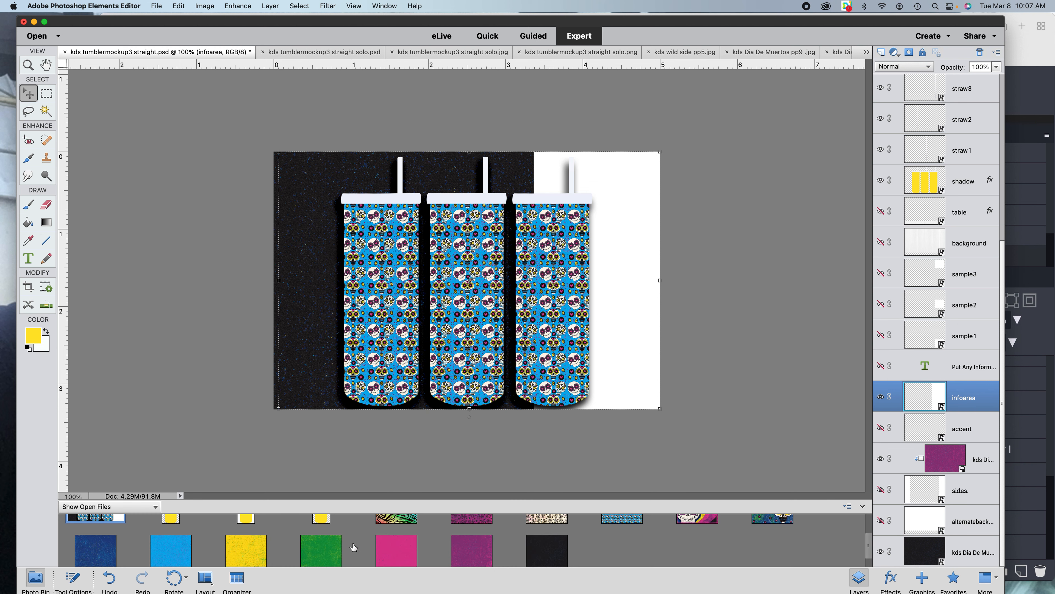
{"action": "left_click_drag", "start_coordinate": [393, 557], "coordinate": [584, 314]}
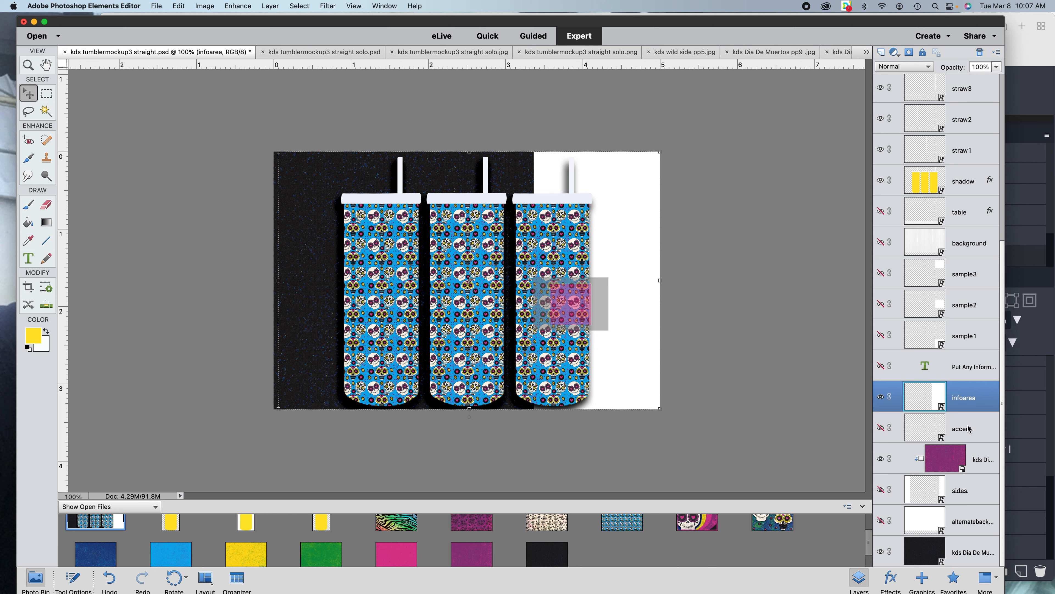
{"action": "left_click_drag", "start_coordinate": [956, 103], "coordinate": [941, 474]}
{"action": "right_click", "coordinate": [962, 470]}
{"action": "left_click", "coordinate": [1002, 458]}
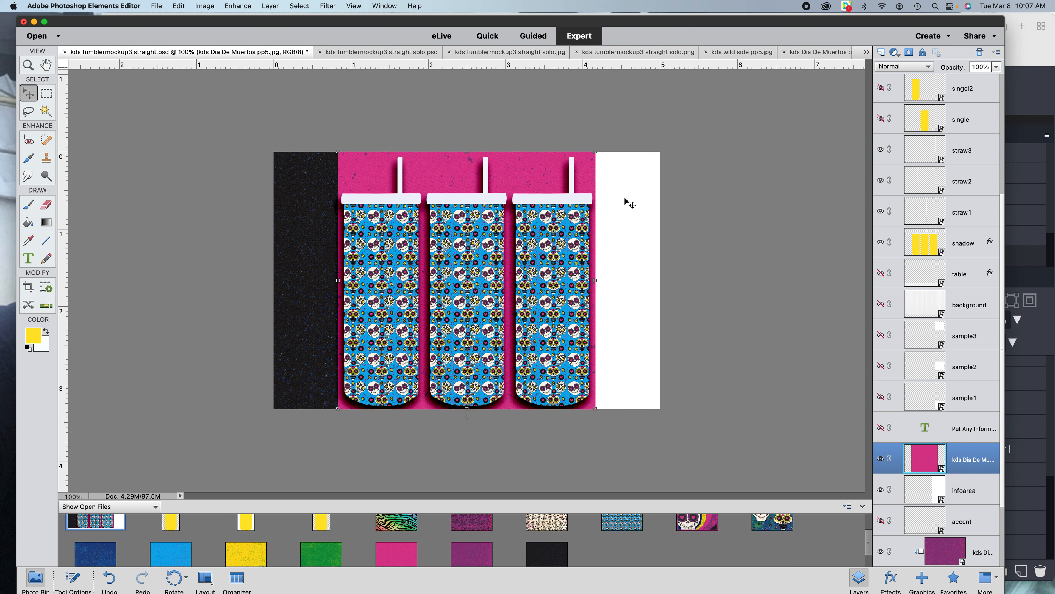
{"action": "left_click_drag", "start_coordinate": [598, 178], "coordinate": [668, 180]}
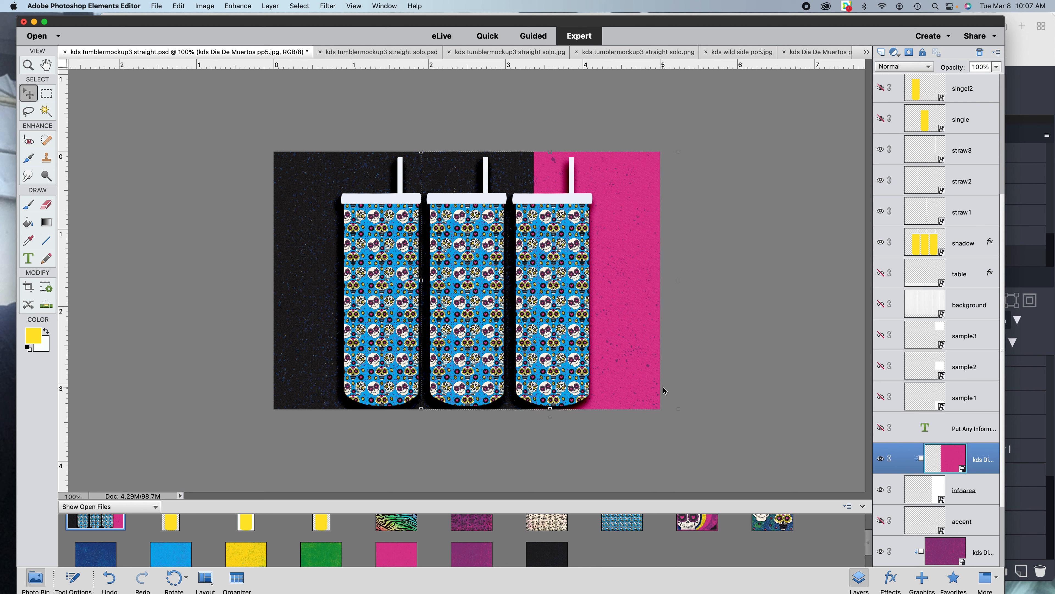